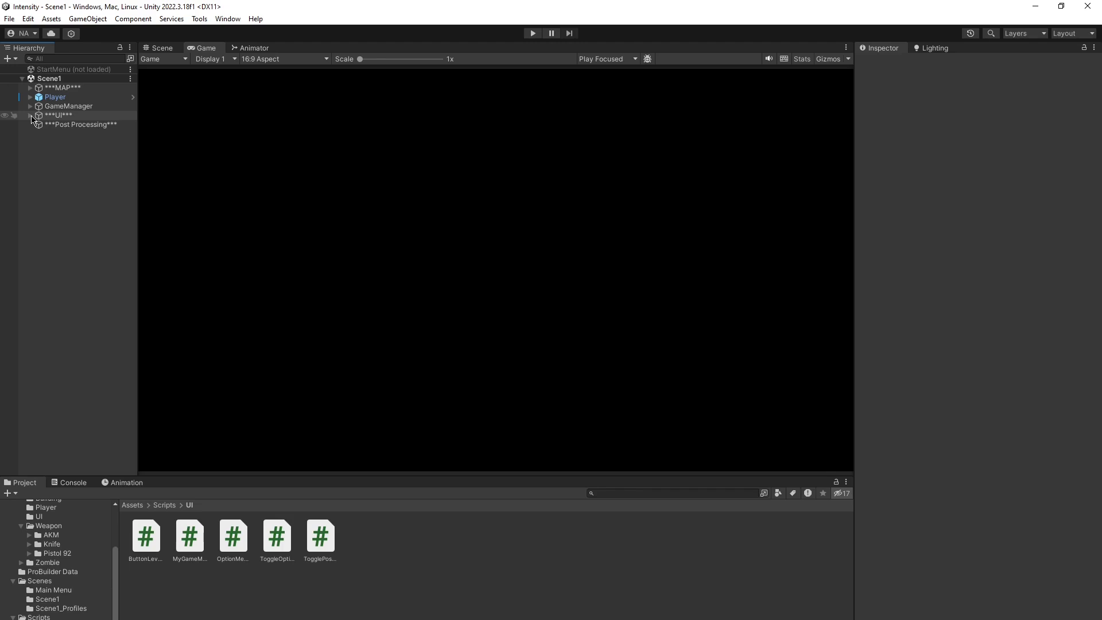
Step: Create a new canvas under the UI object inside ***UI*** and name it Options Canvas
left_click(30, 116)
left_click(38, 124)
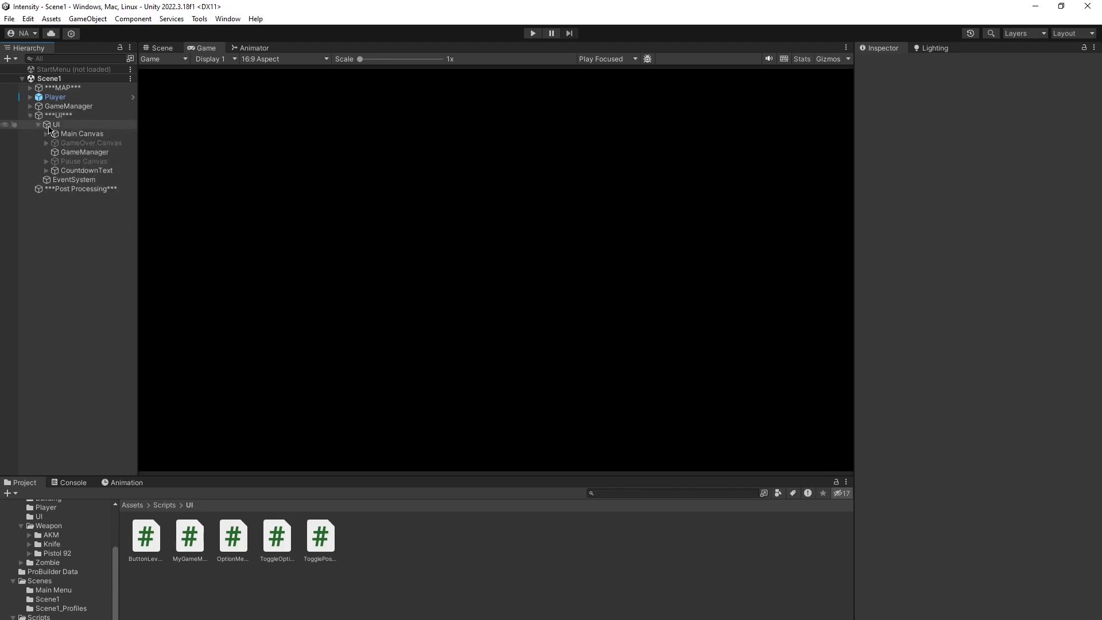
right_click(62, 127)
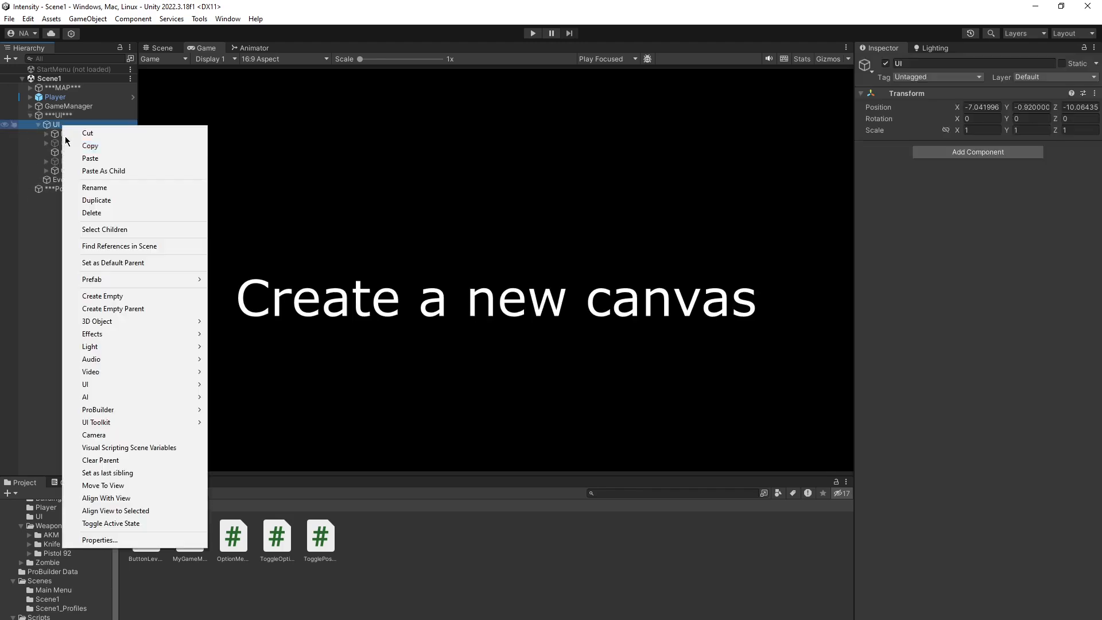
mouse_move(133, 384)
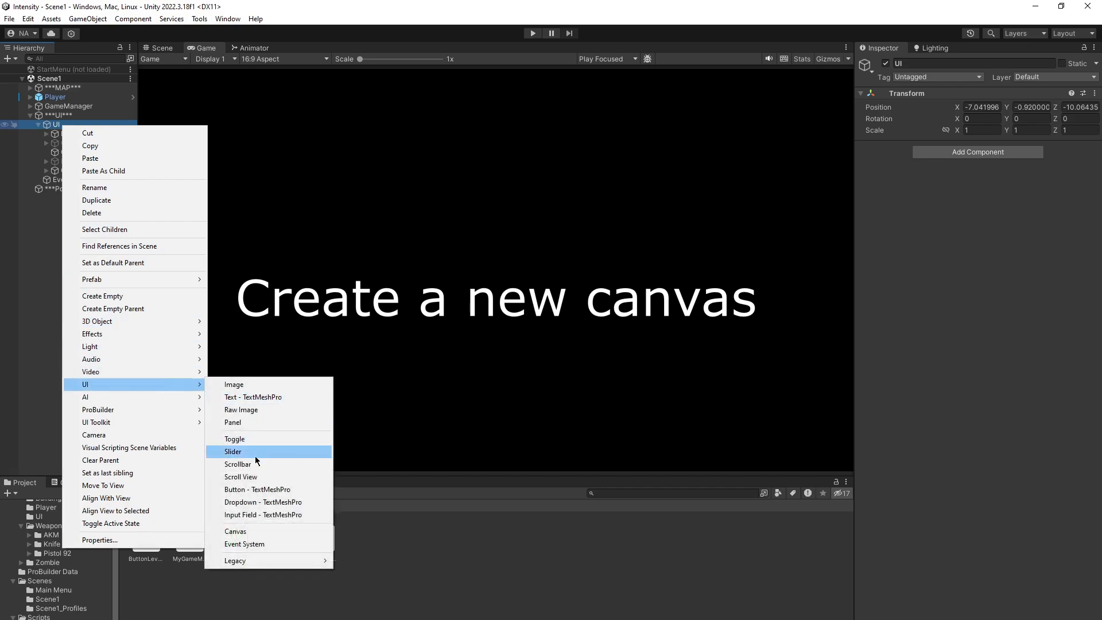
left_click(256, 533)
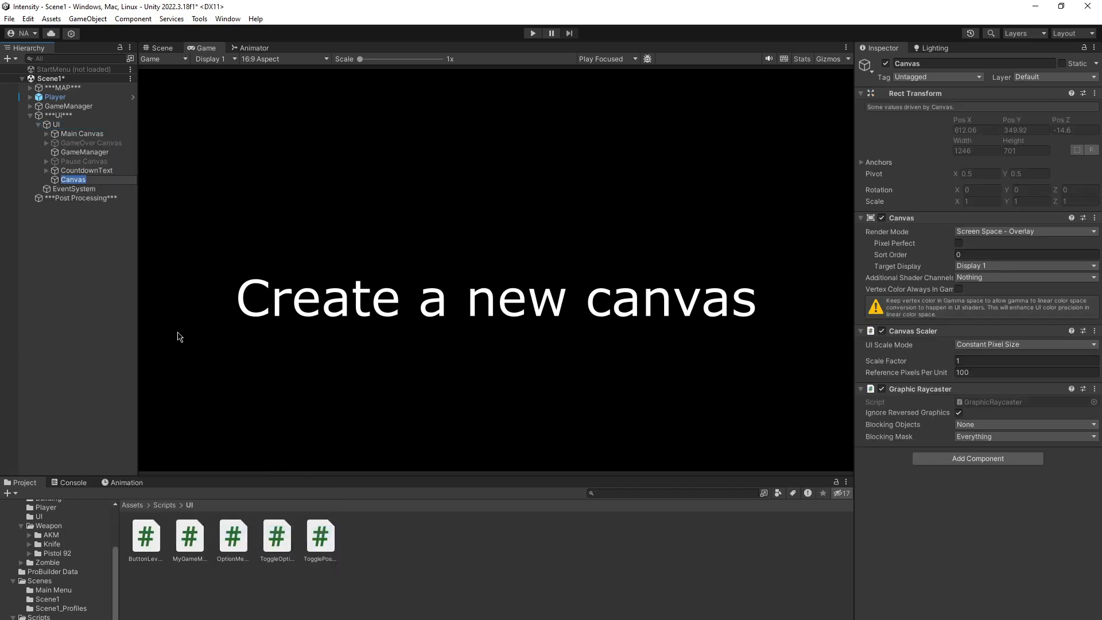
type("Options")
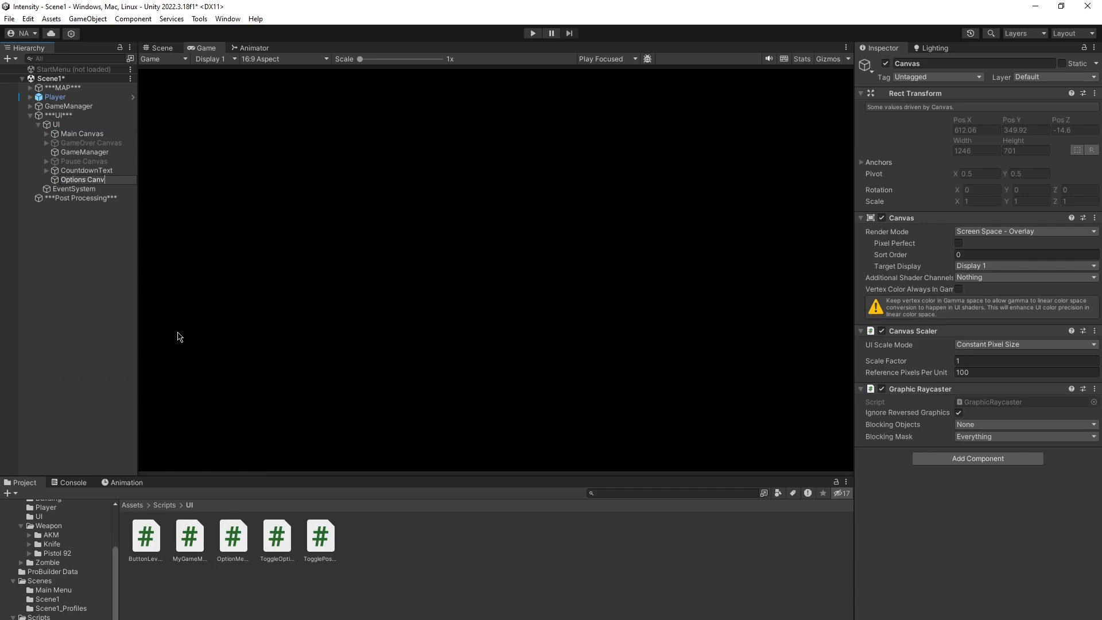
type(" Canvas")
left_click(117, 274)
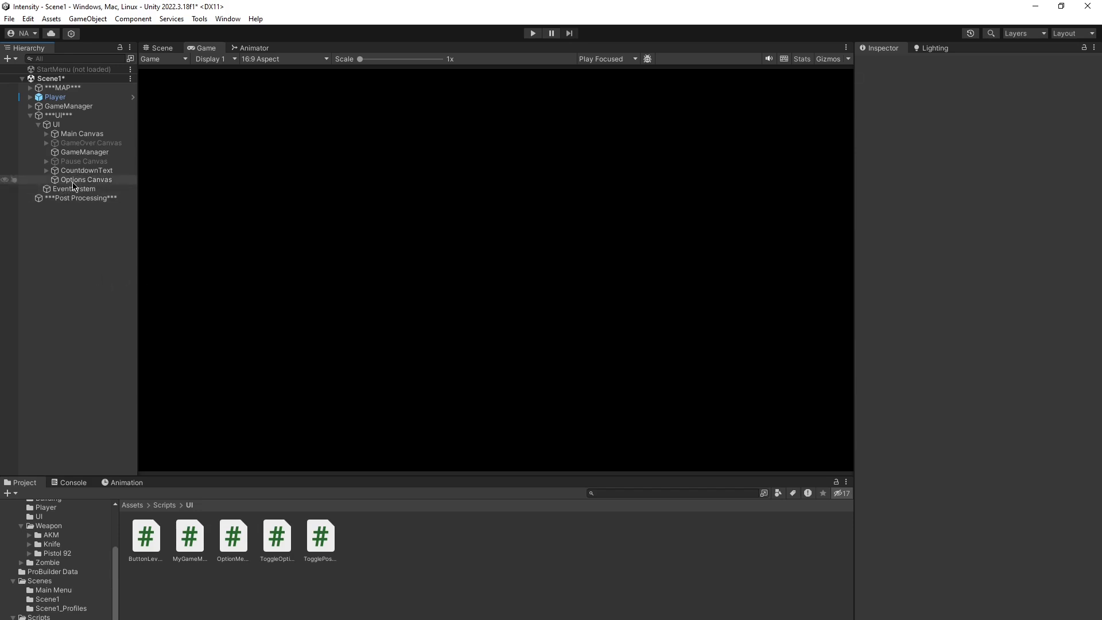
Step: Start adding a UI element as a child of the Options Canvas and save the scene
right_click(73, 183)
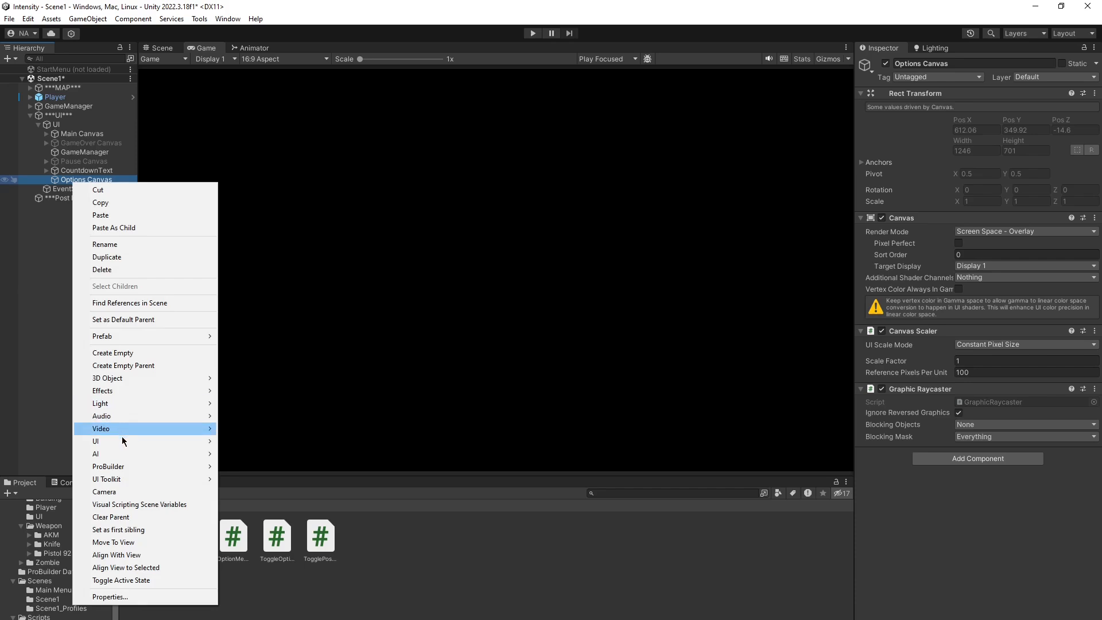
mouse_move(123, 442)
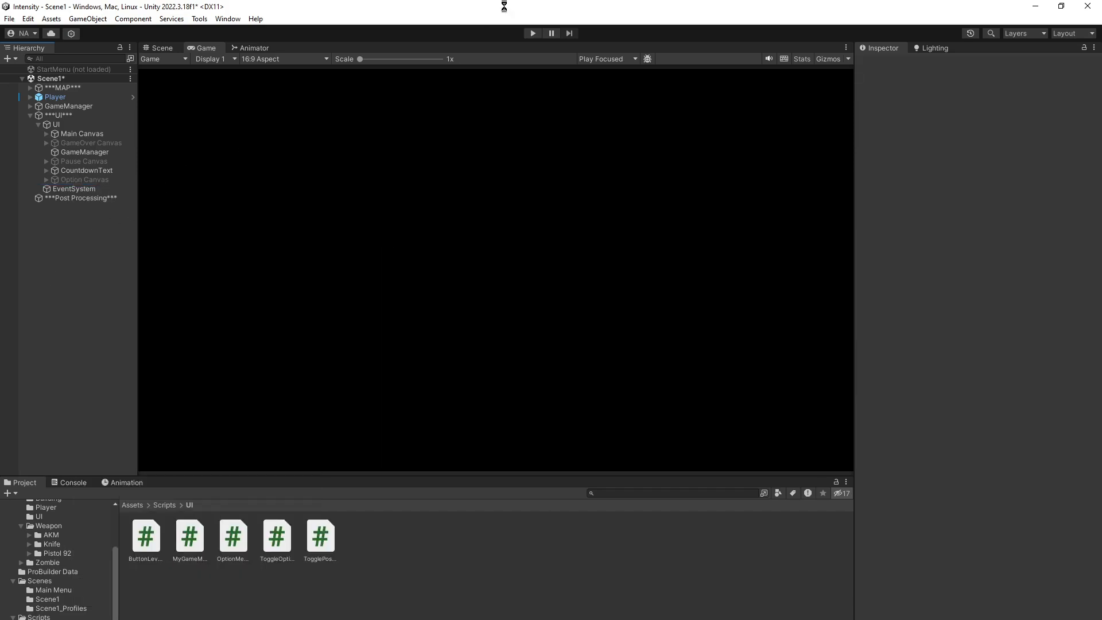
key("ctrl+s")
Step: Show the Scene view in 2D, activate the Pause Canvas and frame it
left_click(160, 49)
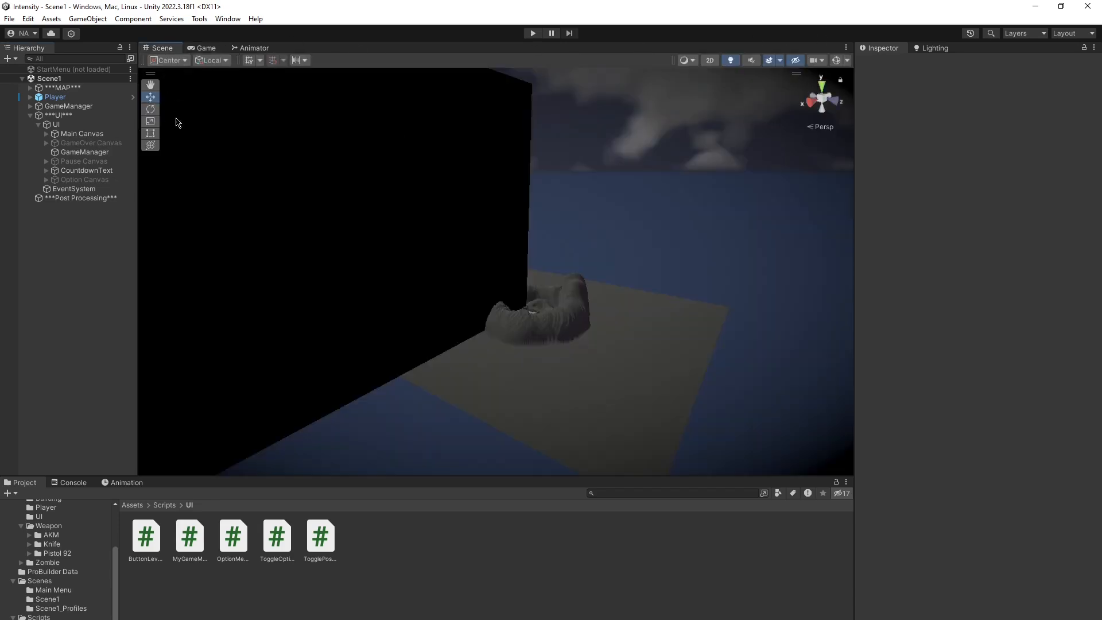
left_click(84, 161)
key("f")
right_click_drag(567, 244, 475, 211)
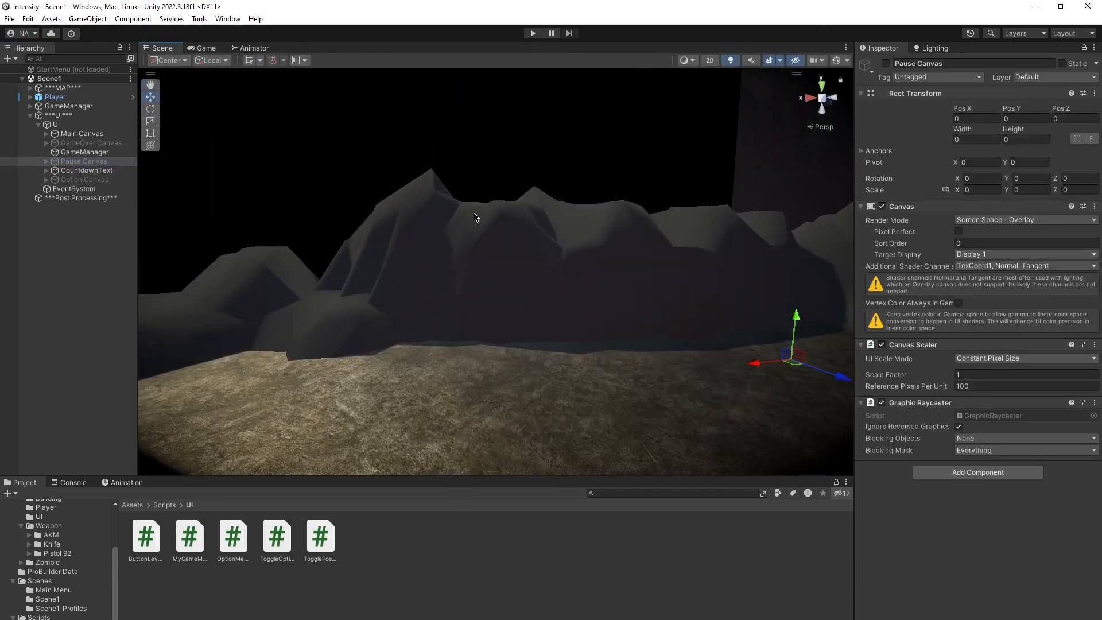
scroll(475, 211, "down", 2)
left_click(710, 61)
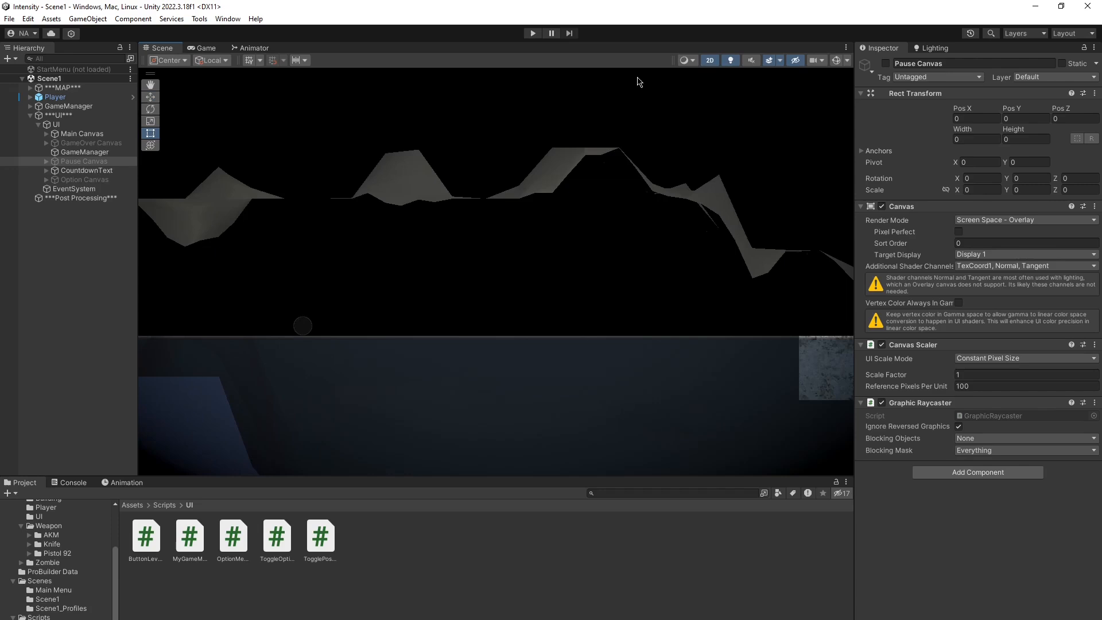
double_click(84, 162)
left_click(886, 64)
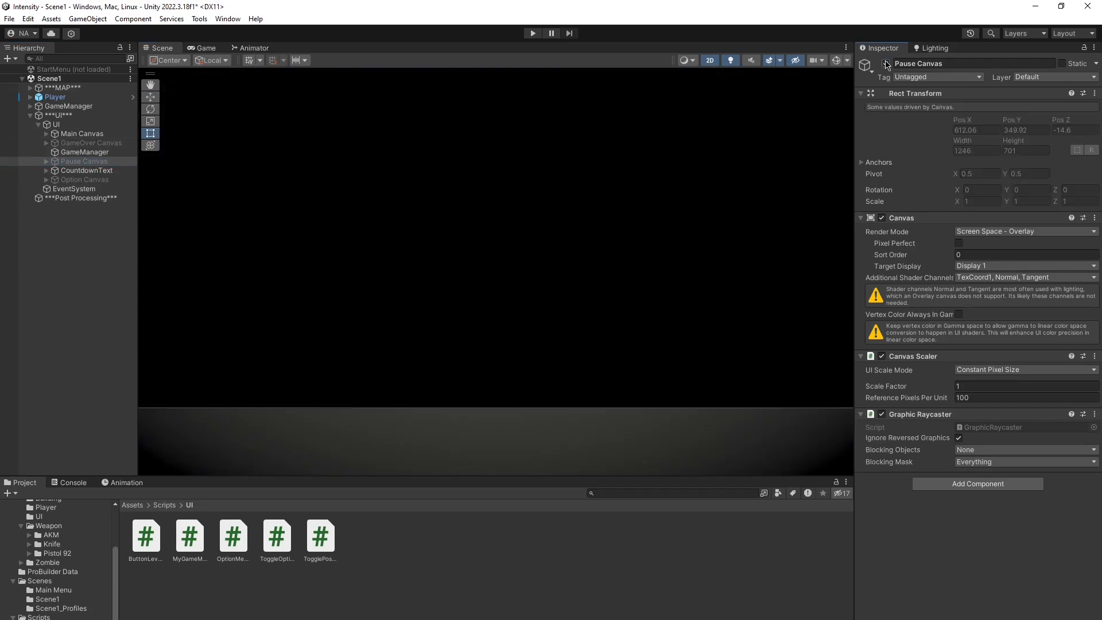
double_click(100, 162)
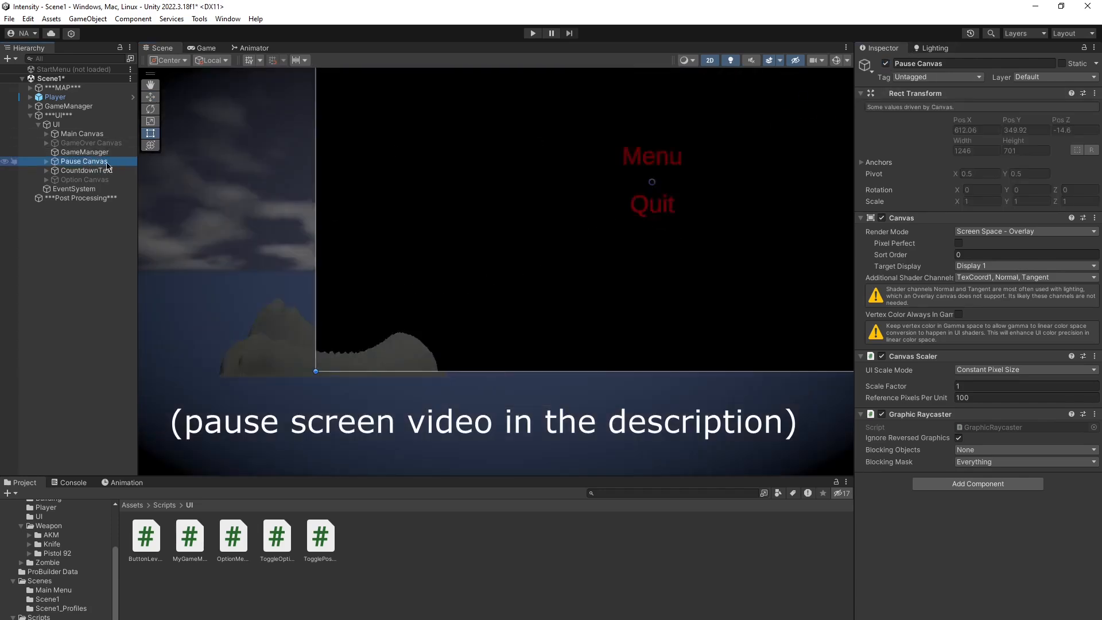
Step: Add the Option Menu script to the Text (TMP) child of the Pause Canvas's options button
left_click(46, 161)
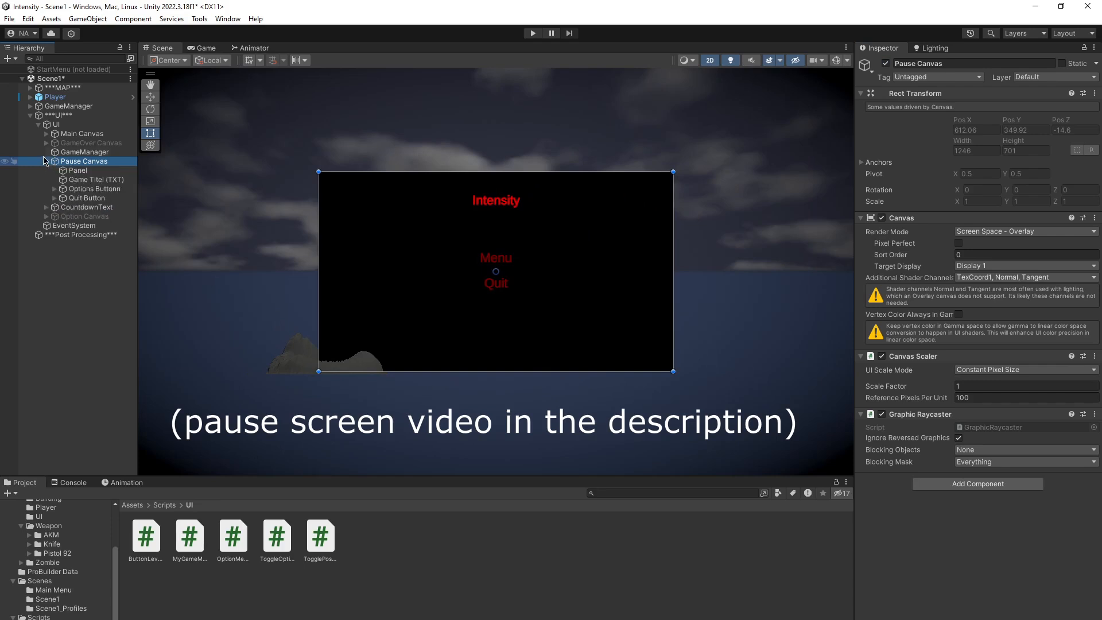
left_click(54, 189)
left_click(84, 198)
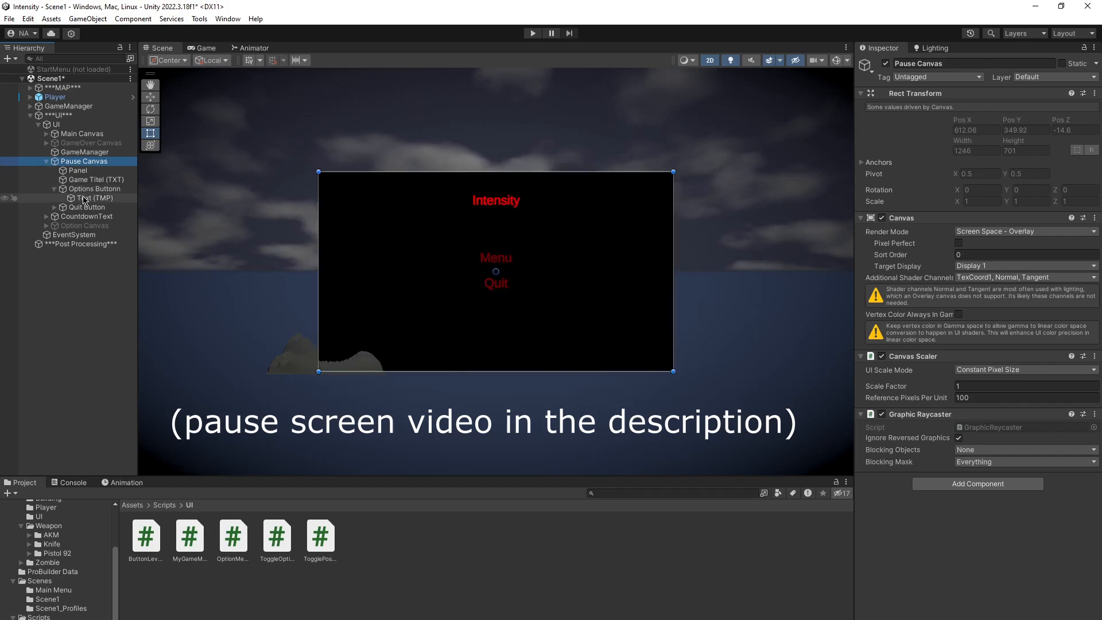
scroll(914, 421, "down", 10)
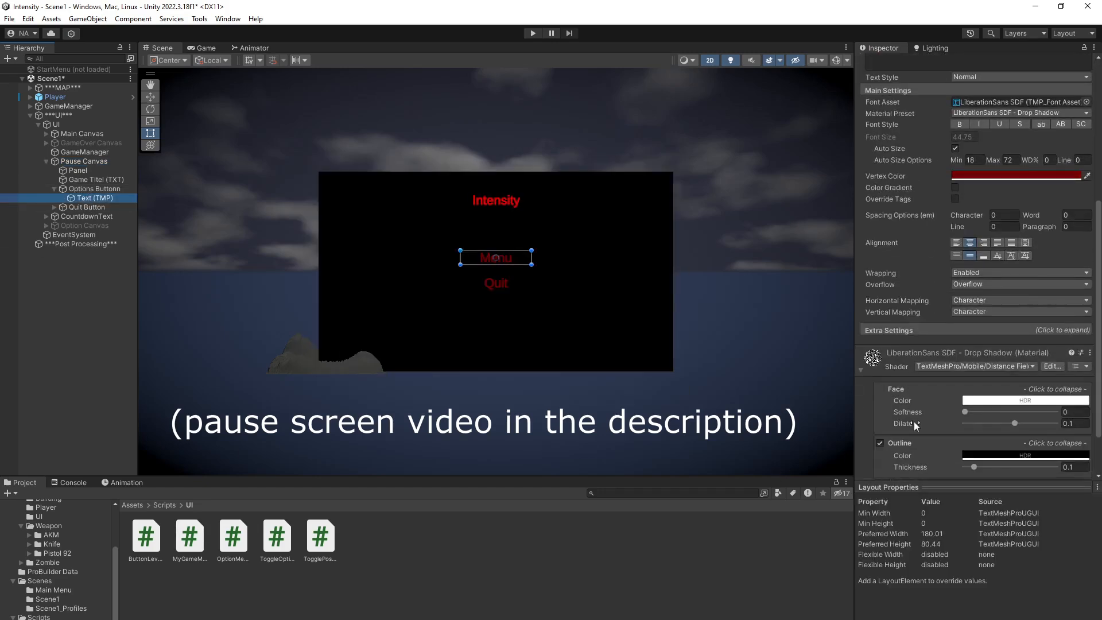
left_click(932, 463)
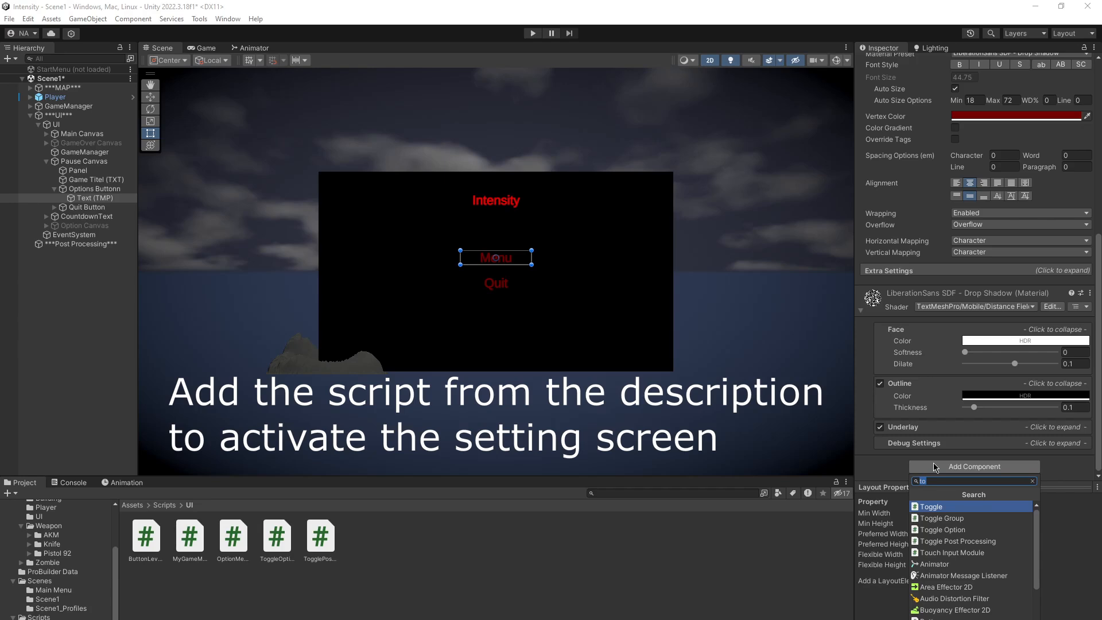
type("opt")
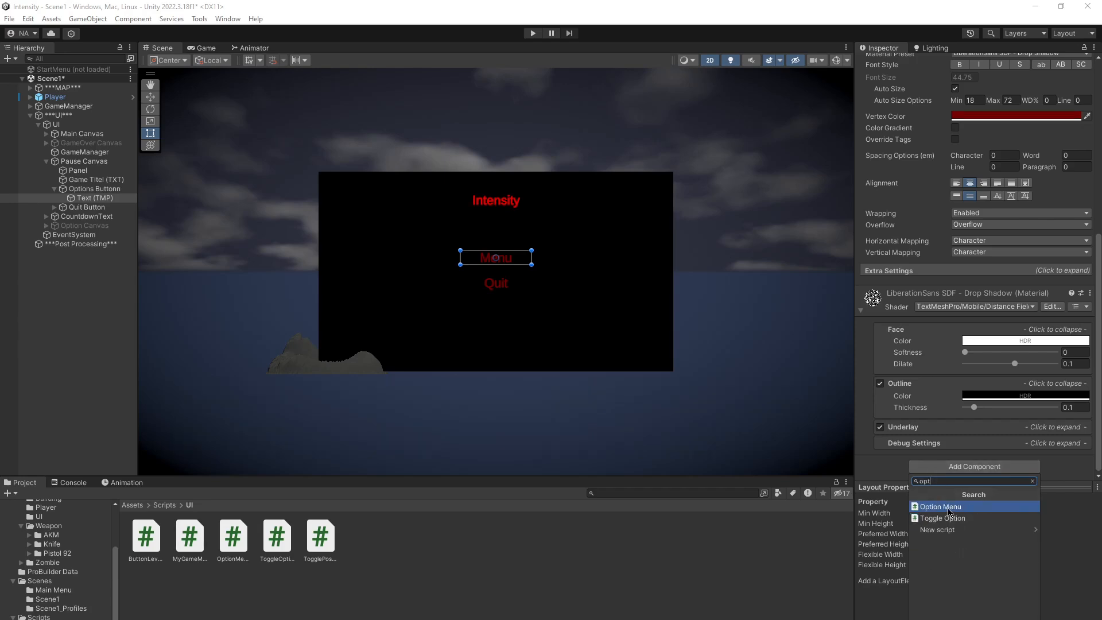
left_click(950, 507)
scroll(976, 447, "down", 2)
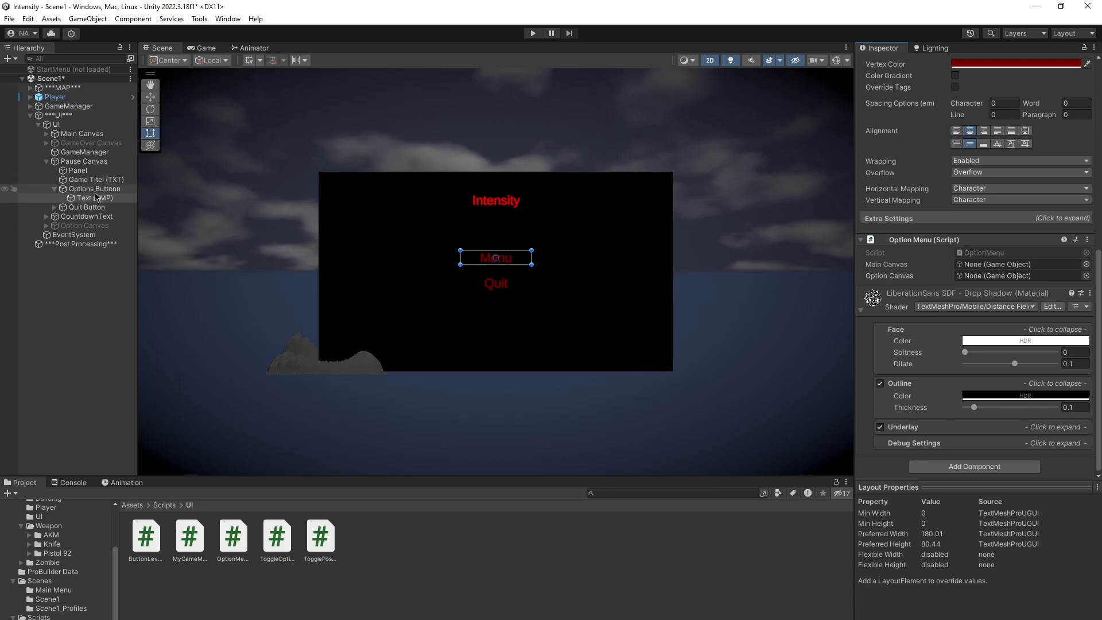
Step: In the Option Menu script, assign Pause Canvas as Main Canvas and Option Canvas as Option Canvas, and save the scene
left_click_drag(74, 166, 985, 263)
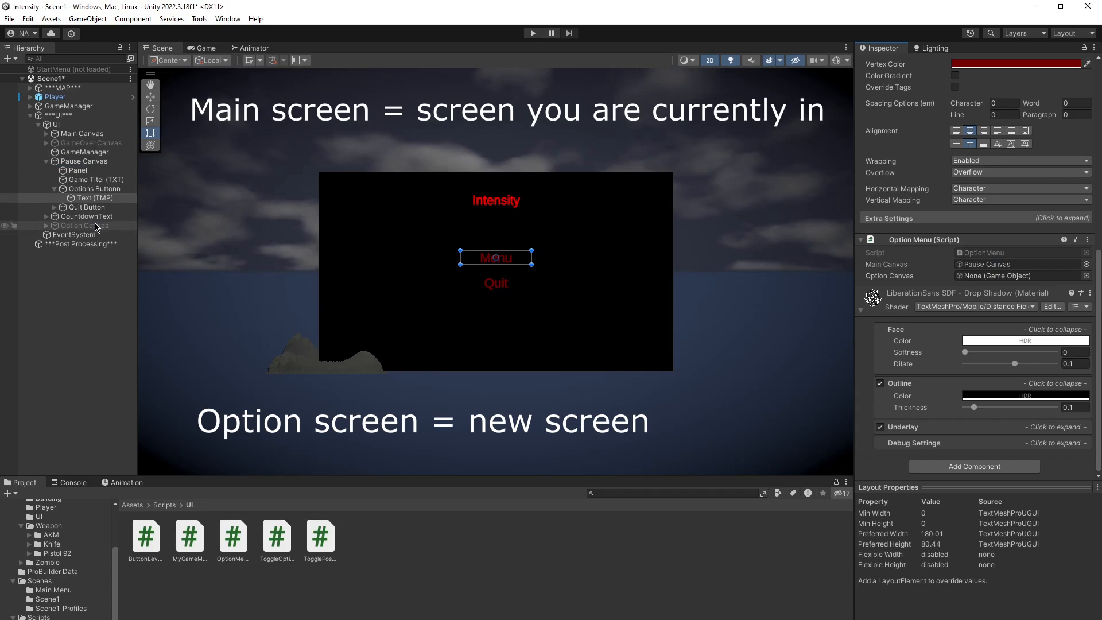
left_click_drag(90, 229, 969, 277)
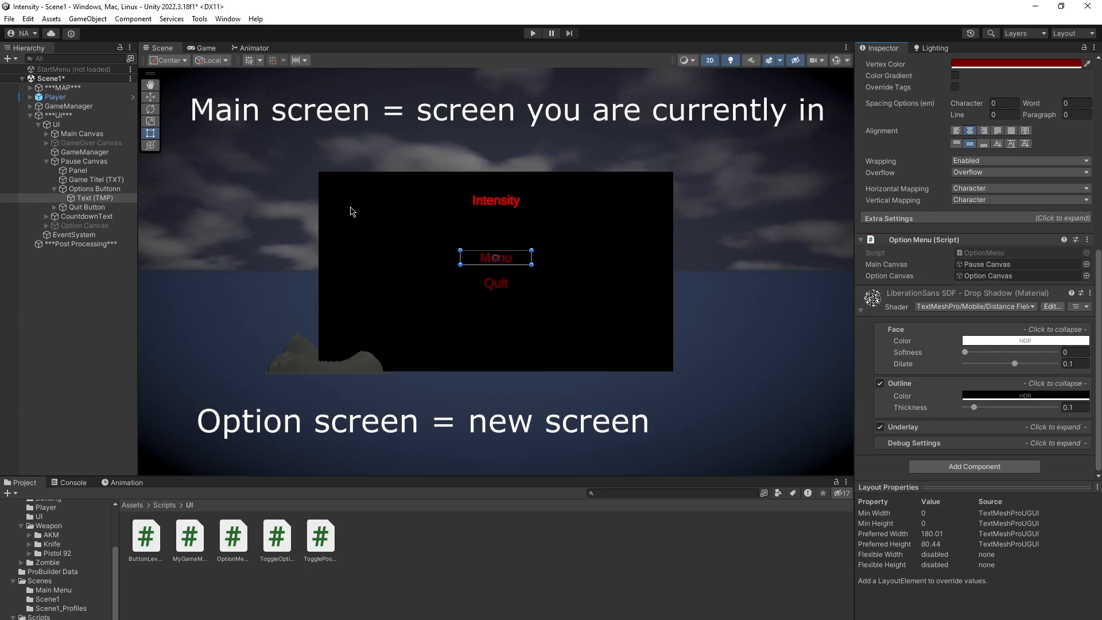
key("ctrl+s")
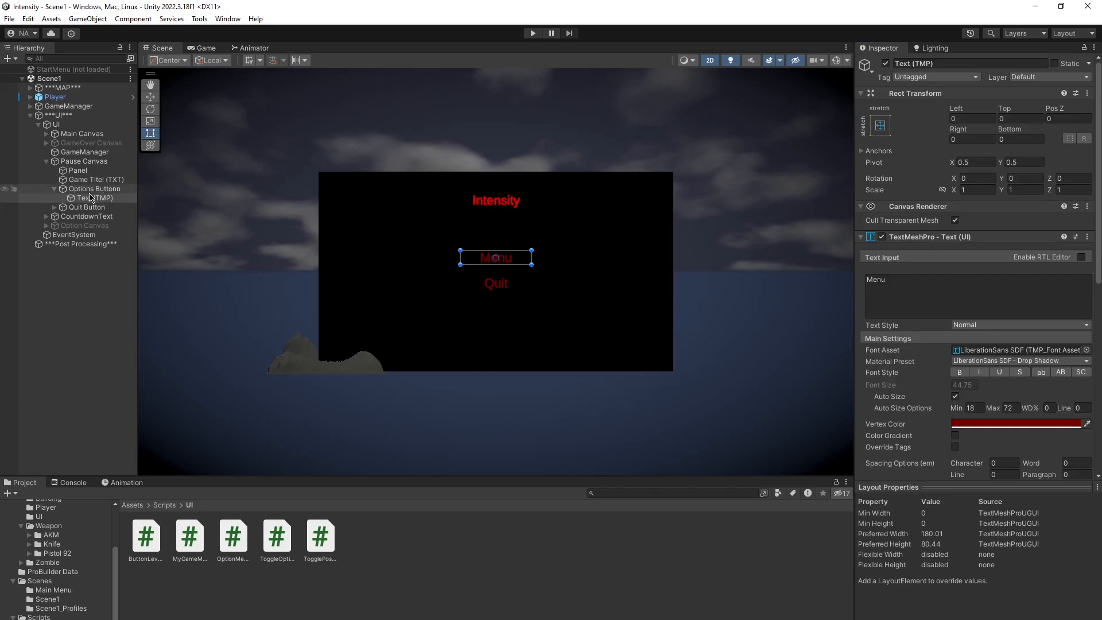
Step: Give the options button an On Click event that calls OptionMenu.ShowOptionCanvas on its Text (TMP) child
left_click(94, 190)
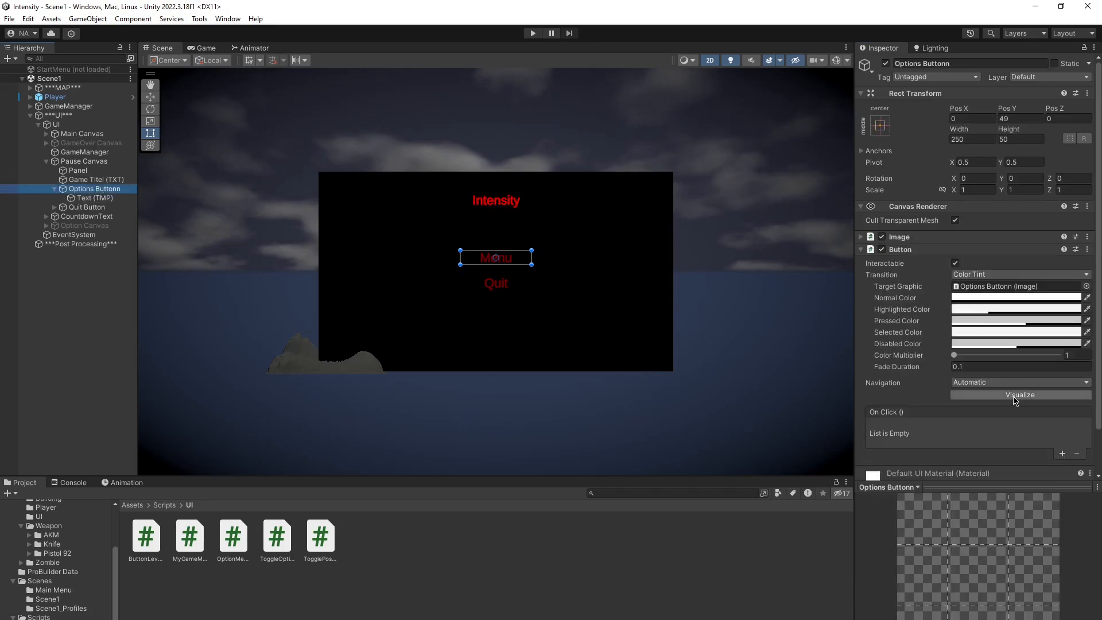
scroll(1040, 414, "down", 1)
left_click(1063, 423)
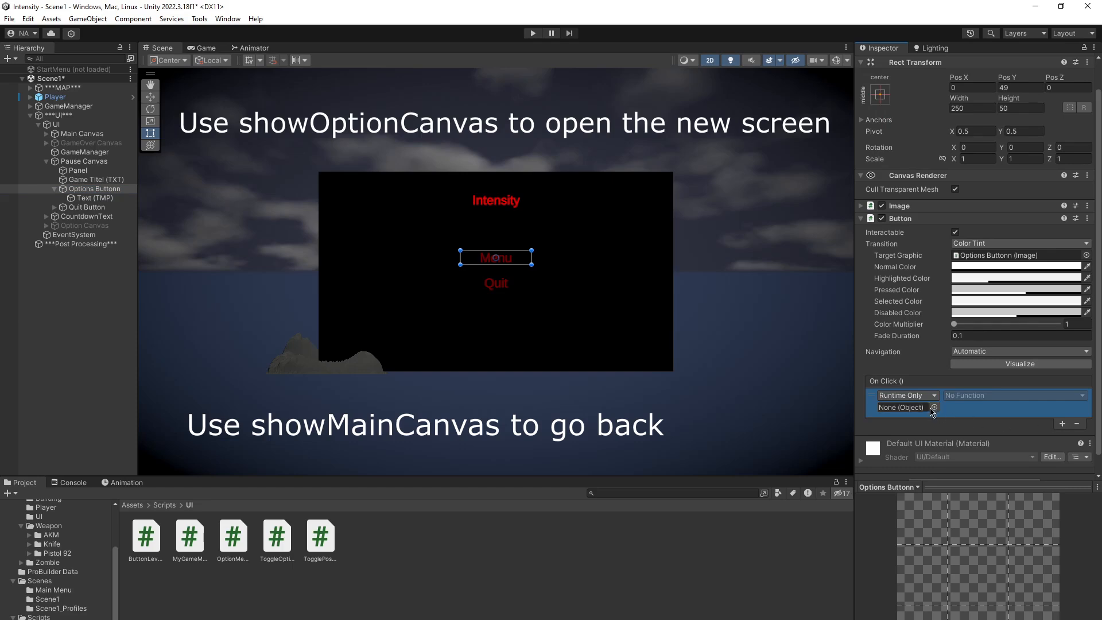
left_click_drag(106, 190, 902, 407)
left_click(981, 395)
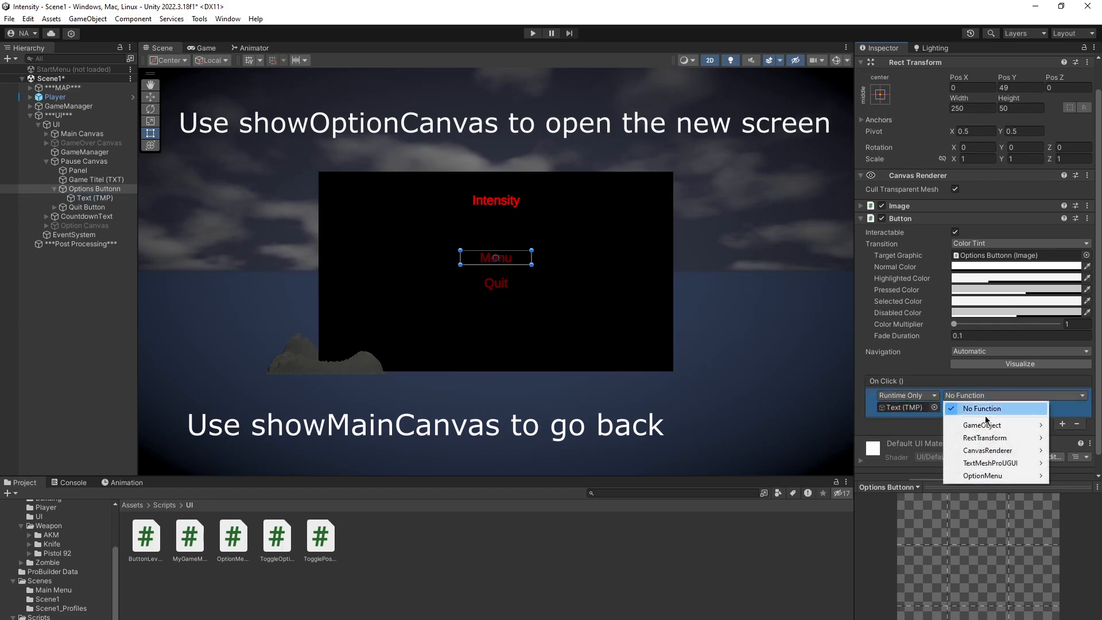
mouse_move(999, 475)
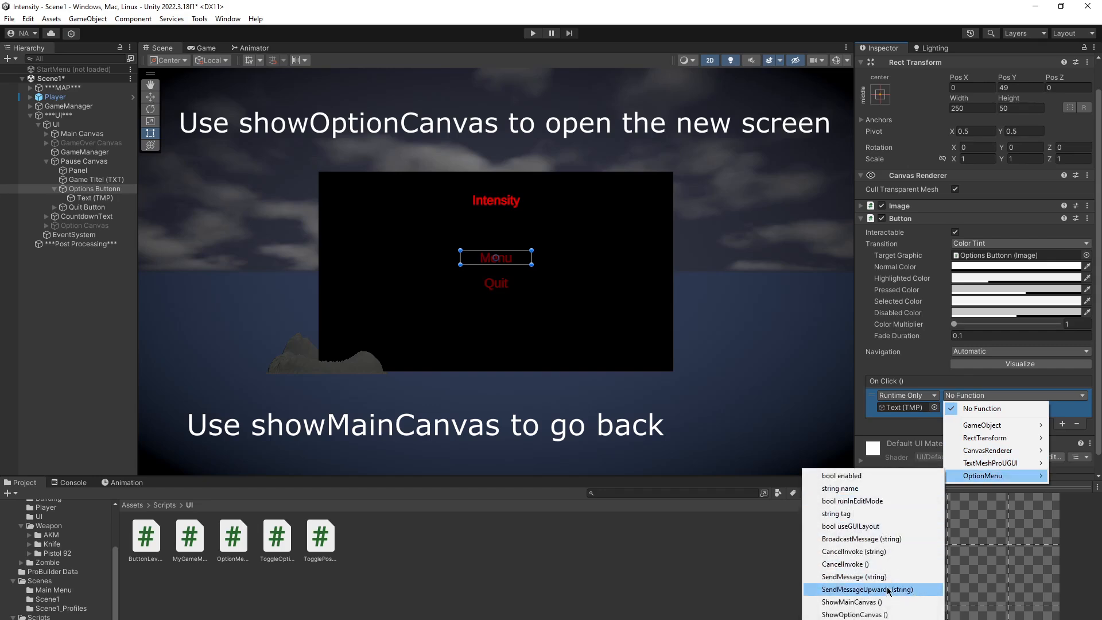
left_click(871, 614)
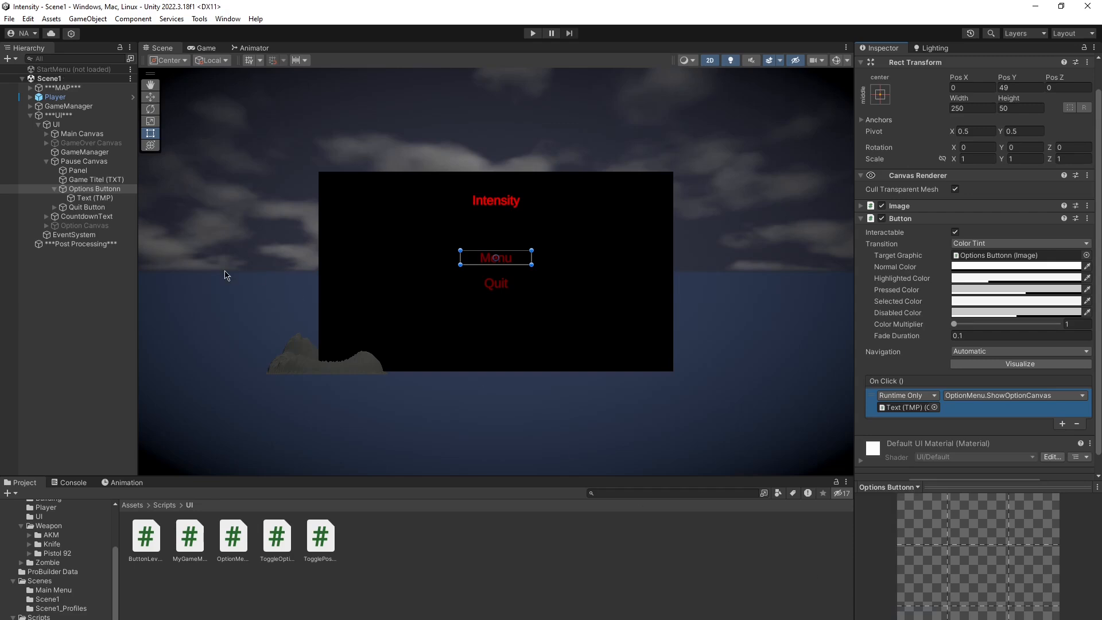
Step: Deactivate the Pause Canvas and save the scene
left_click(86, 161)
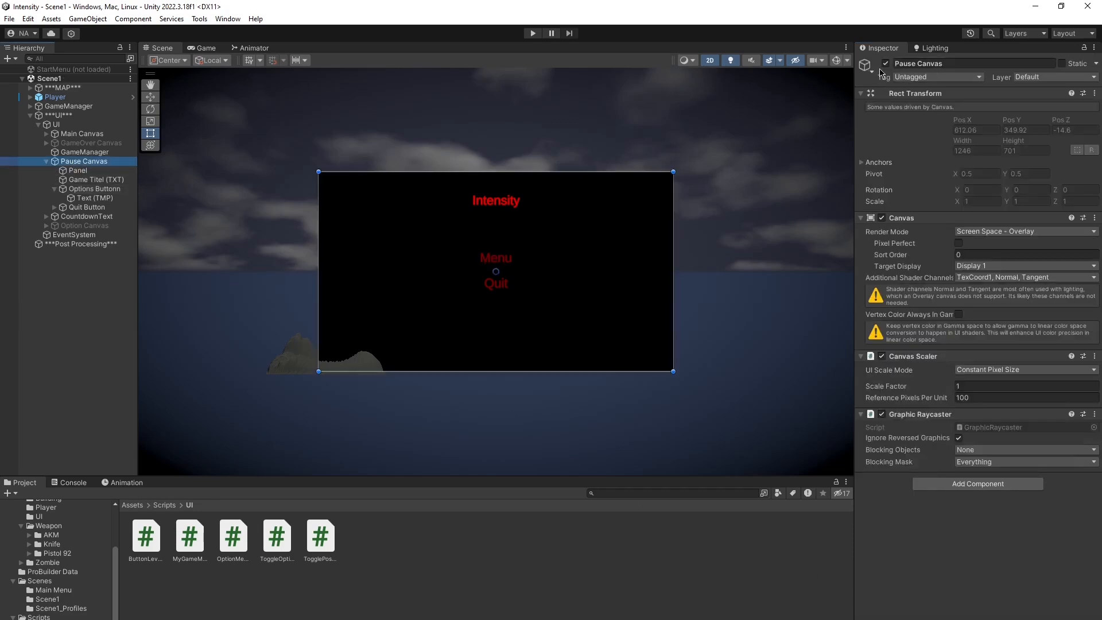
left_click(885, 63)
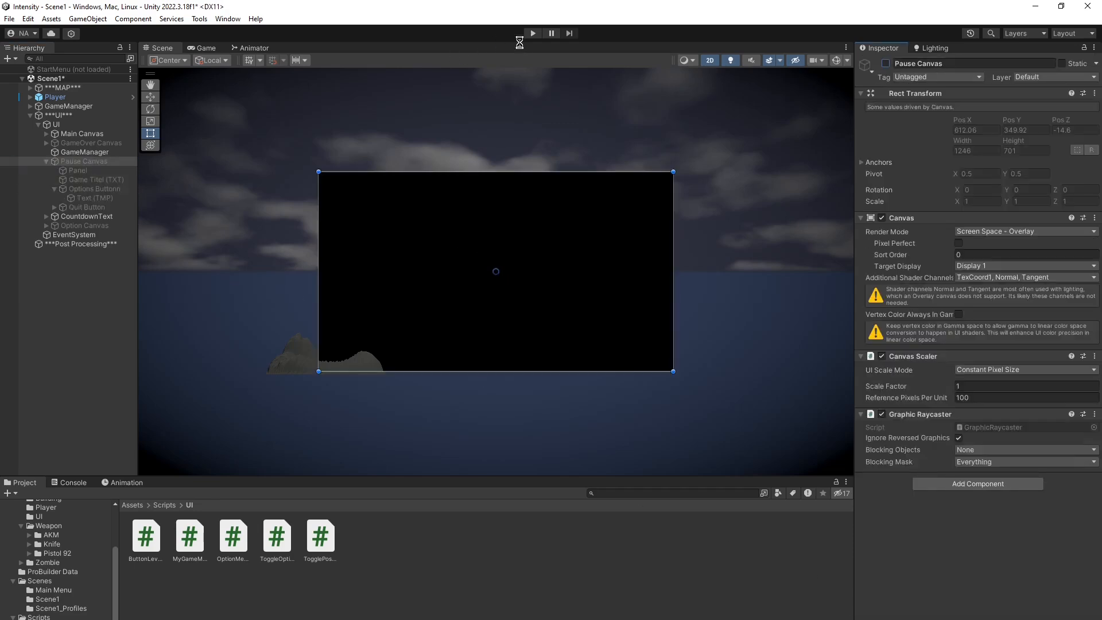
key("ctrl+s")
left_click(108, 163)
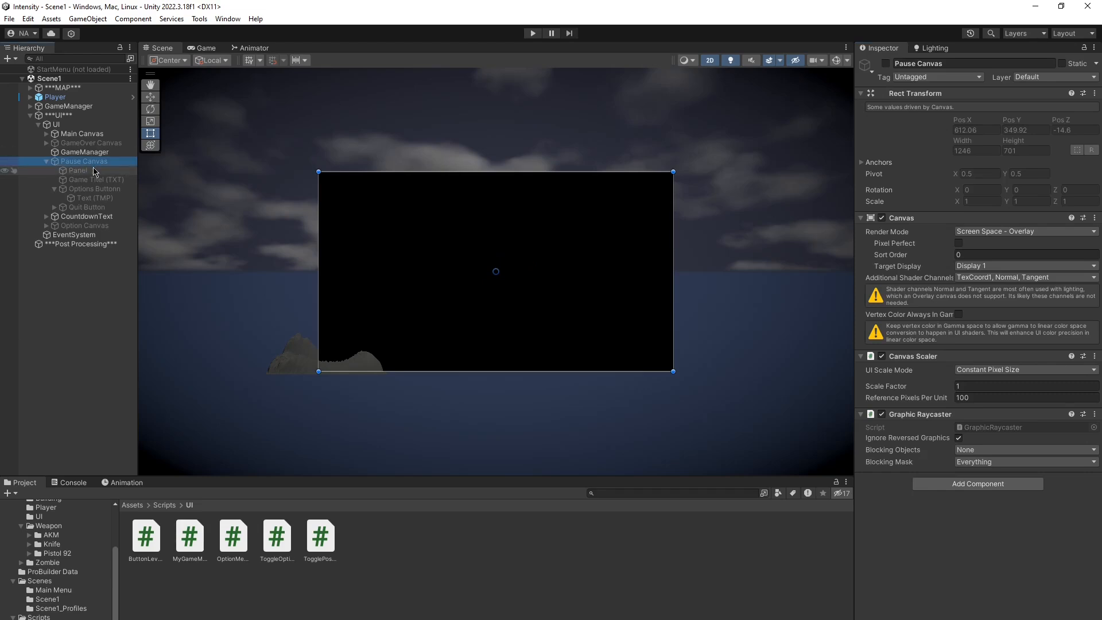
Step: Play-test the game by pausing it and choosing Menu on the pause screen, and stop the test
left_click(530, 34)
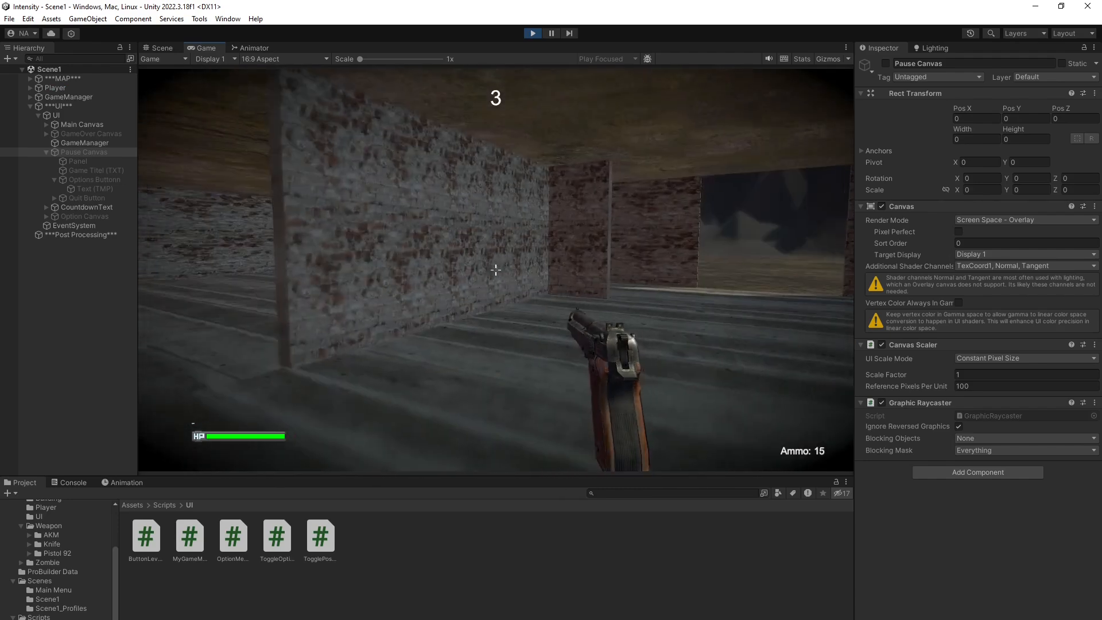
key("Escape")
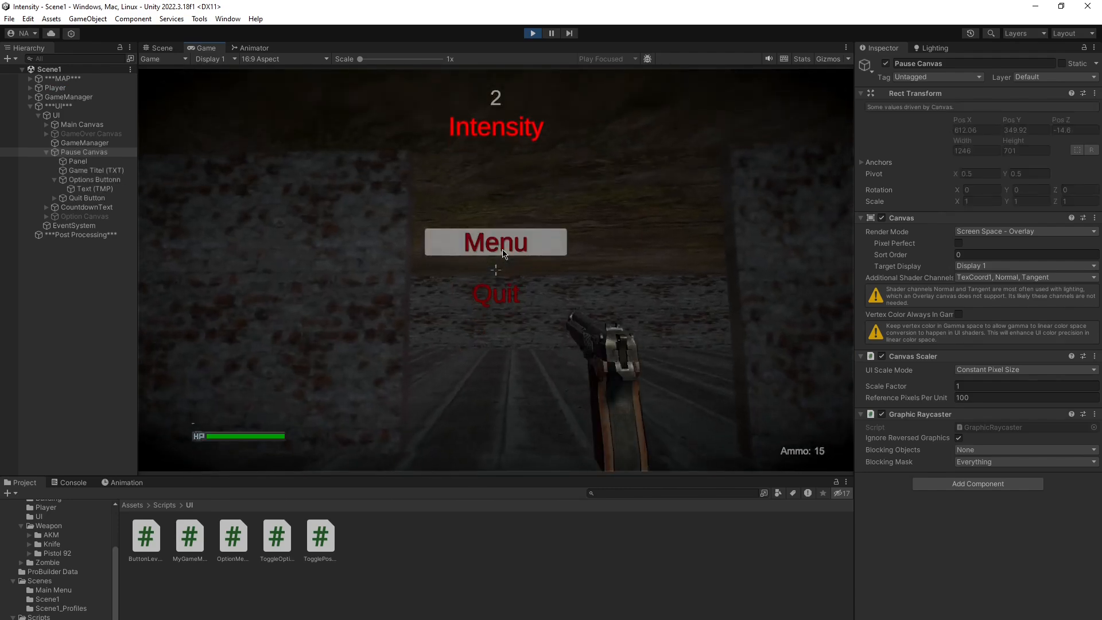
left_click(505, 248)
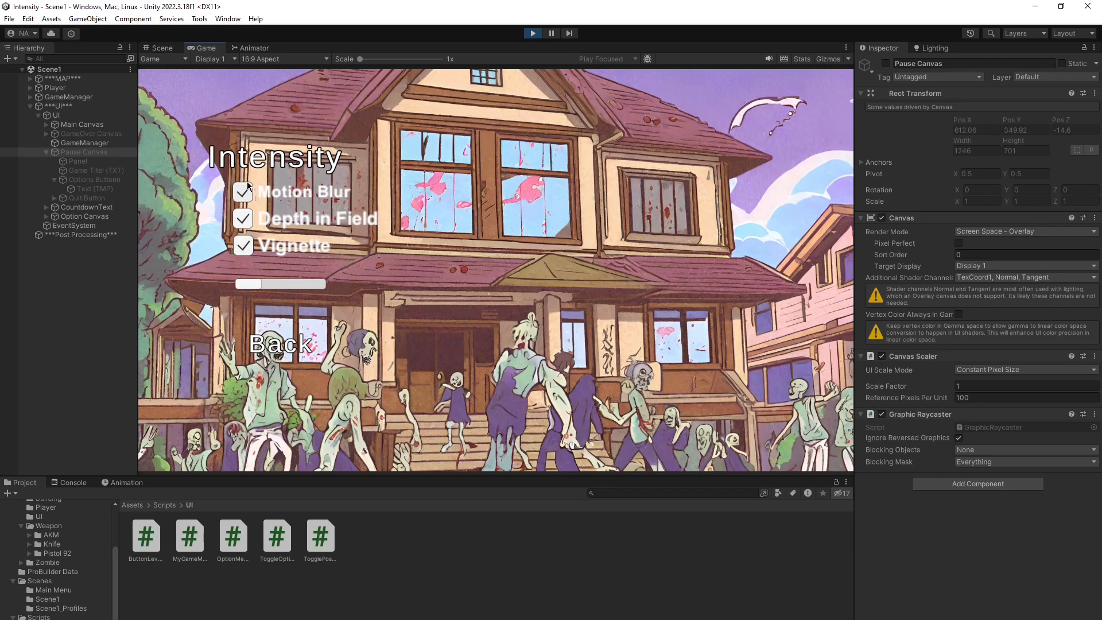
left_click(531, 32)
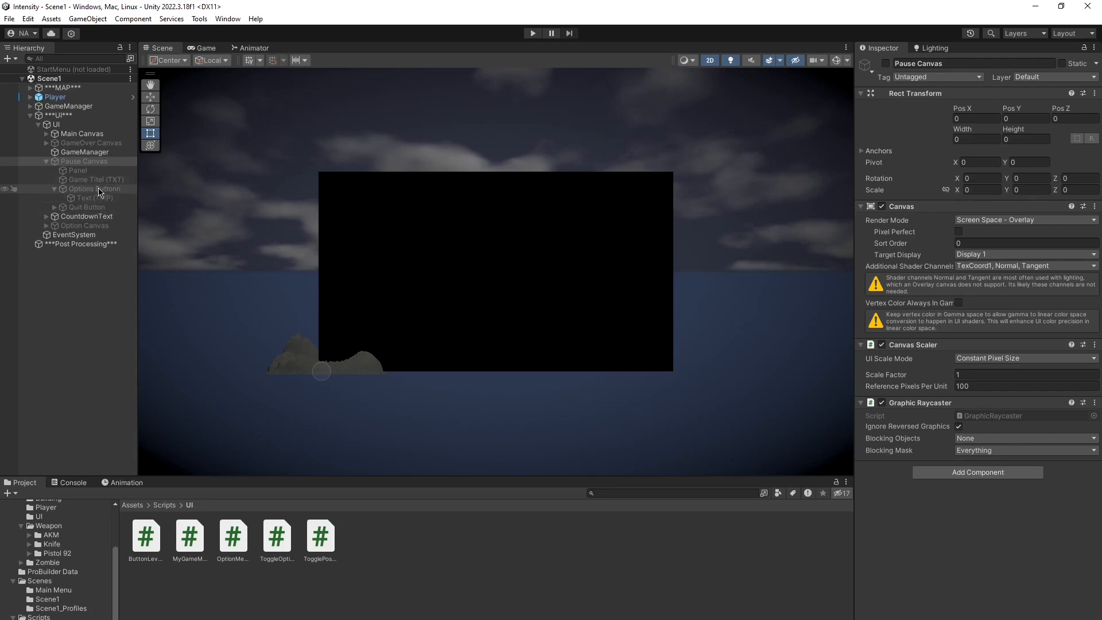
Step: Assign the Main Canvas object in the Option Menu script on the Text (TMP) child of the option screen's Back btn
left_click(46, 161)
left_click(47, 180)
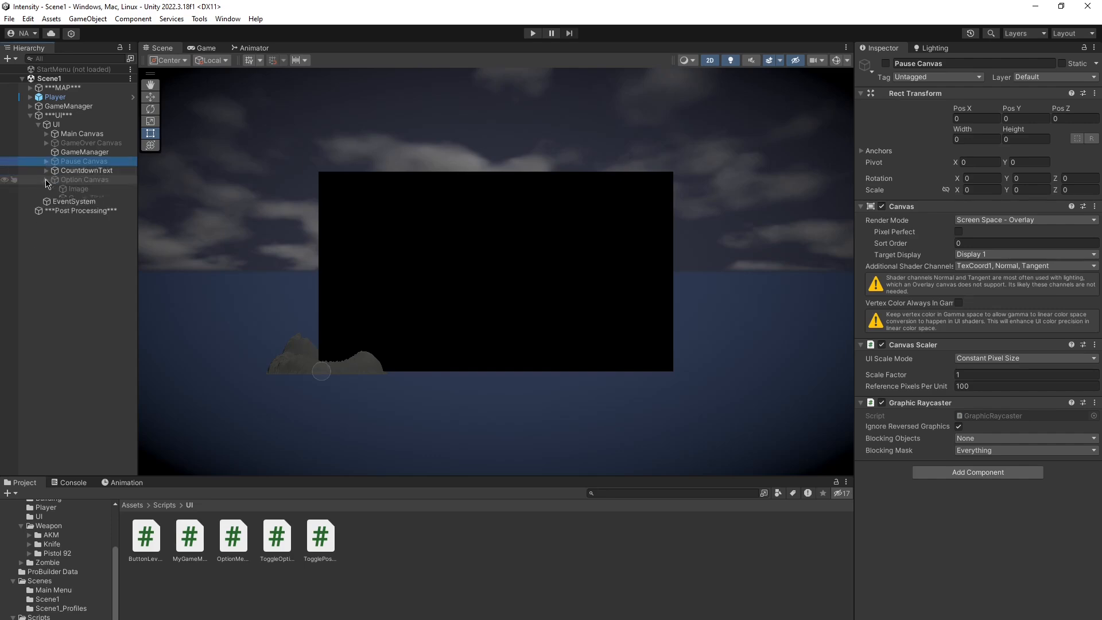
left_click(55, 208)
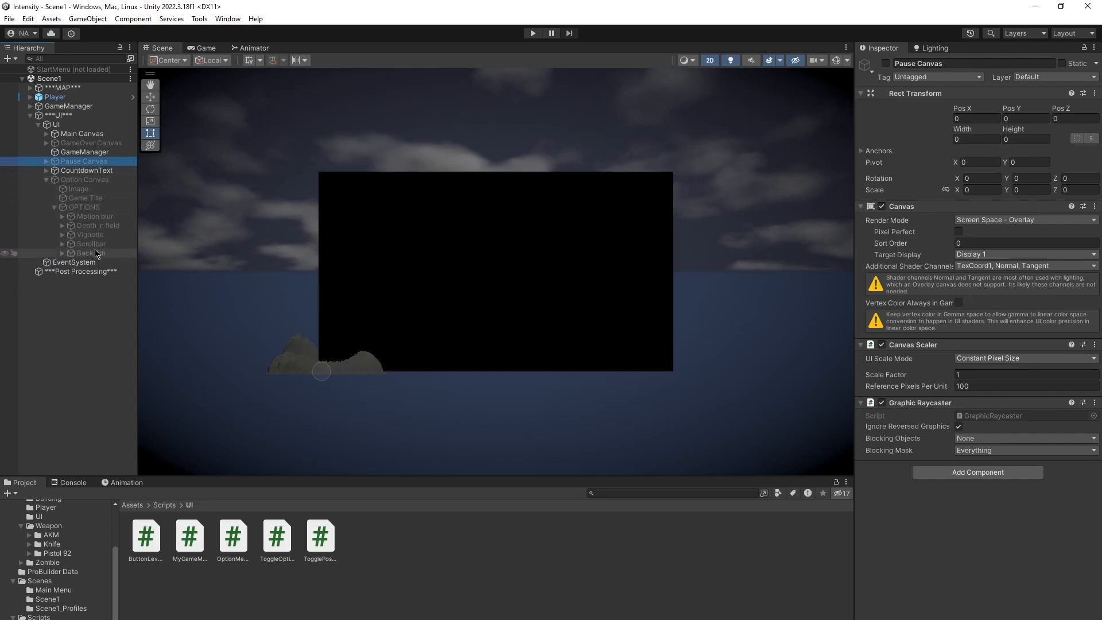
left_click(95, 253)
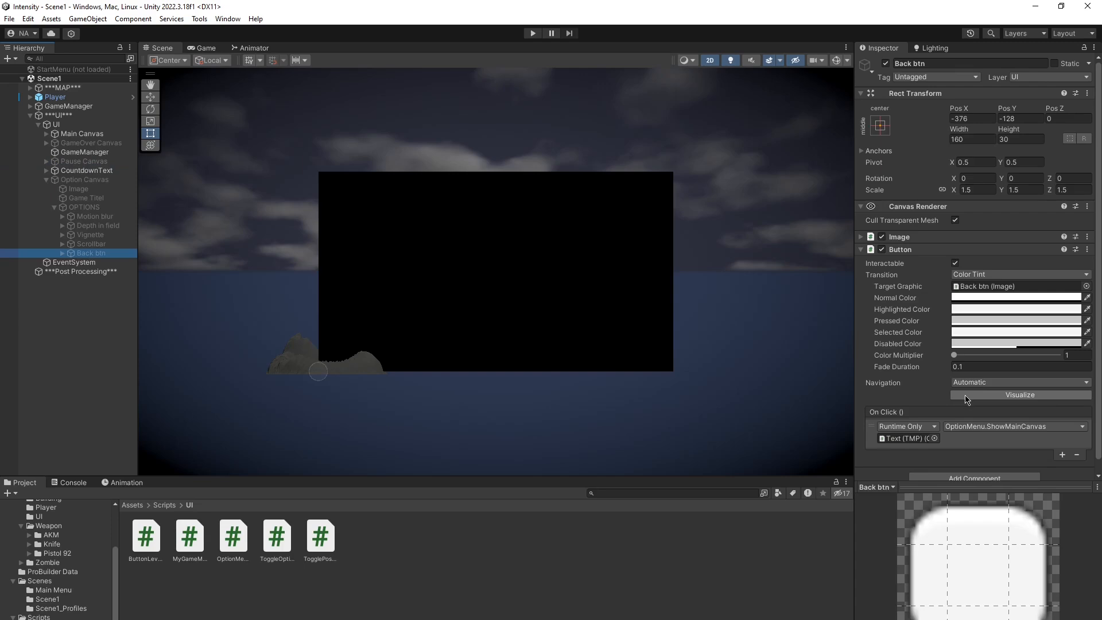
scroll(967, 400, "down", 1)
left_click(978, 414)
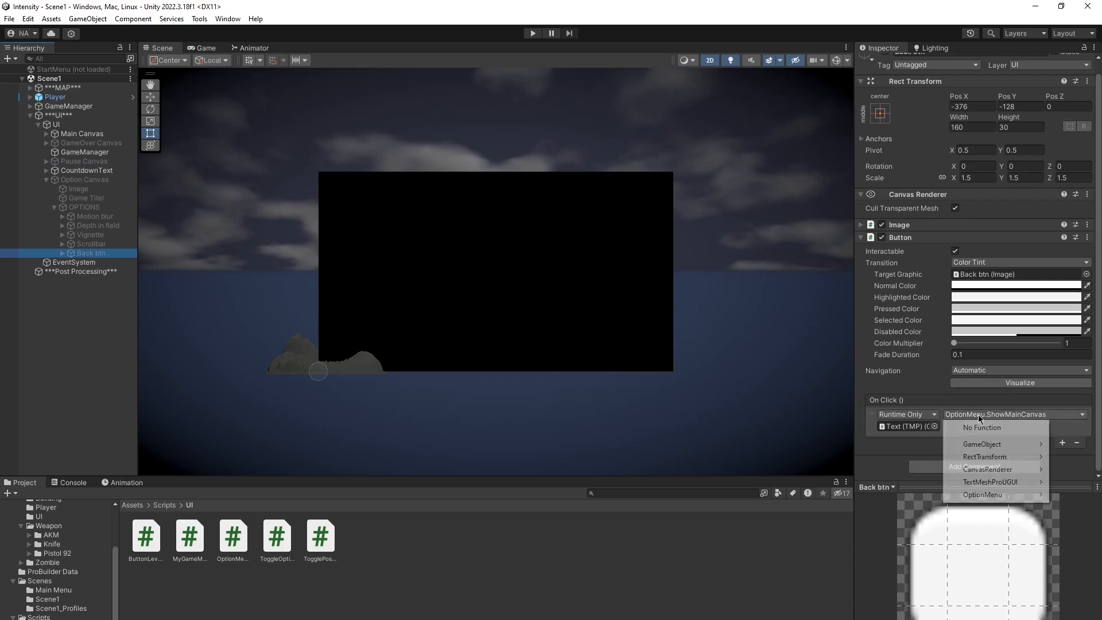
left_click(66, 257)
left_click(63, 254)
left_click(95, 262)
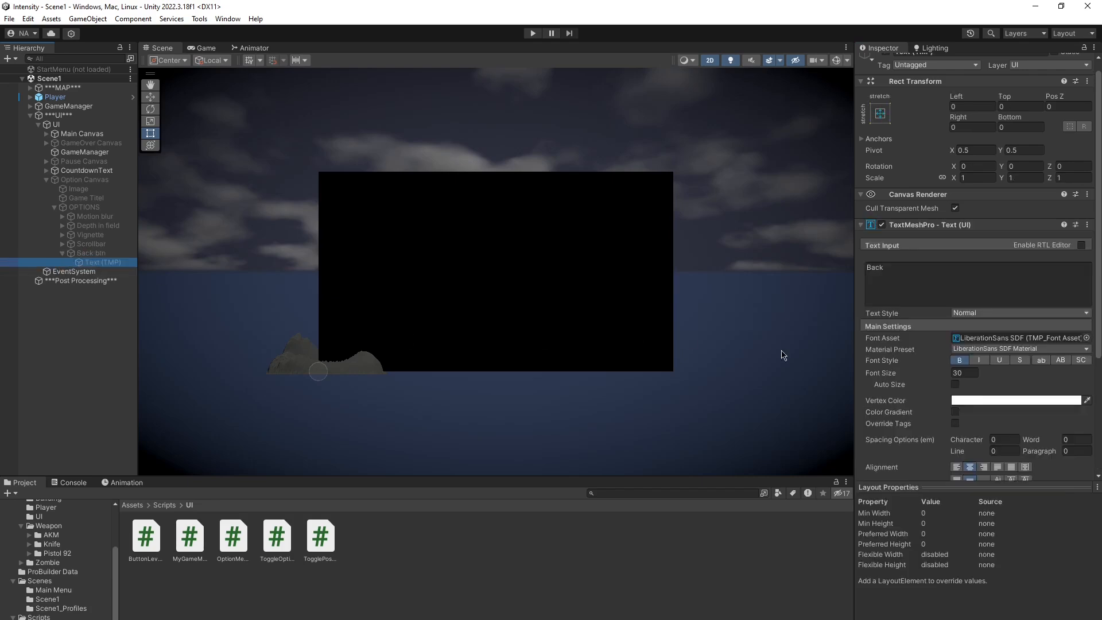
scroll(1023, 388, "down", 5)
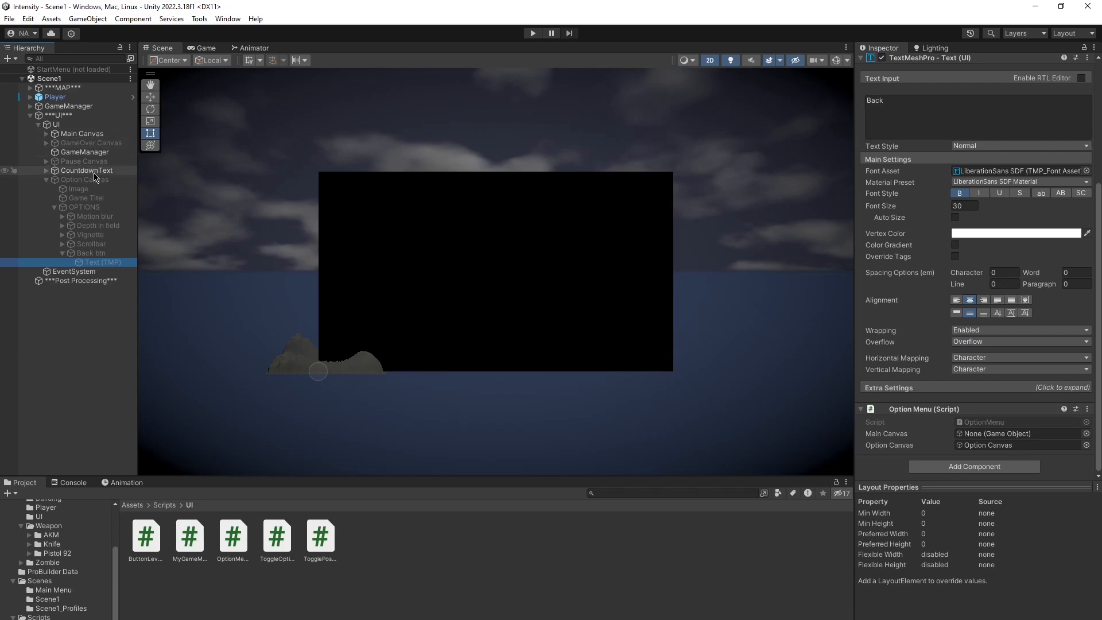
left_click_drag(93, 170, 985, 435)
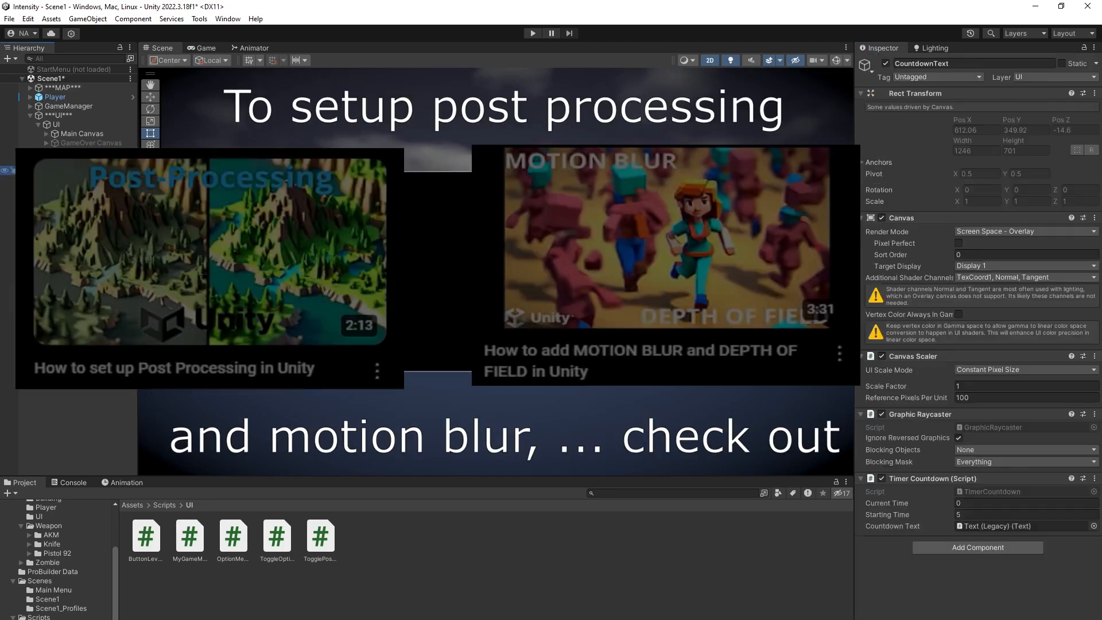
Step: Add the Toggle Post Processing script to the ***Post Processing*** object and assign that object's volume as its Post Process Volume
left_click(80, 280)
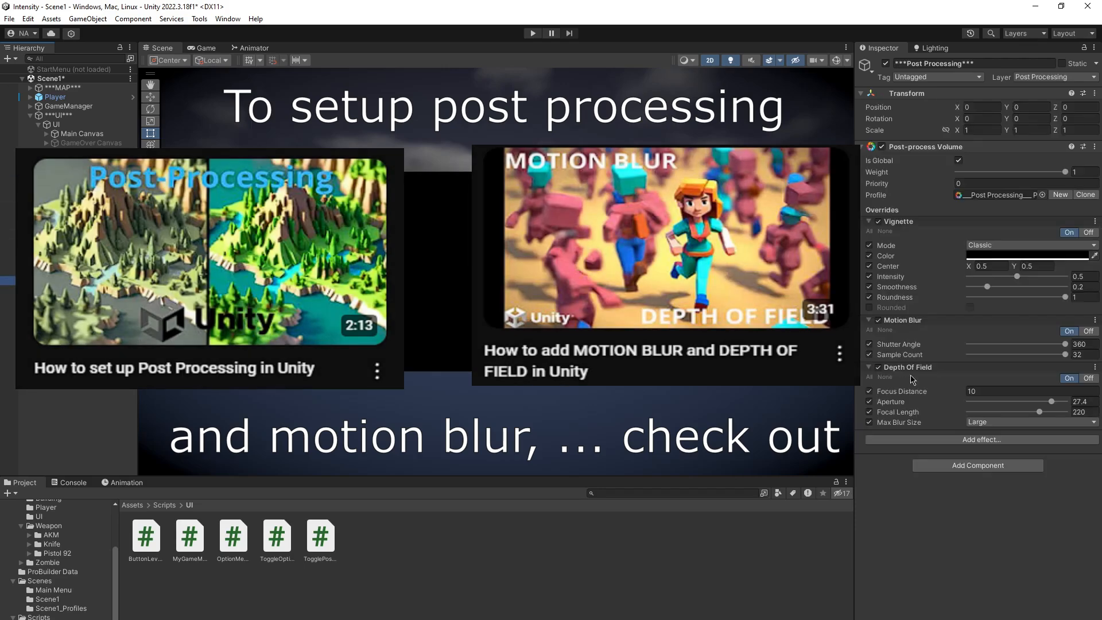
left_click(985, 466)
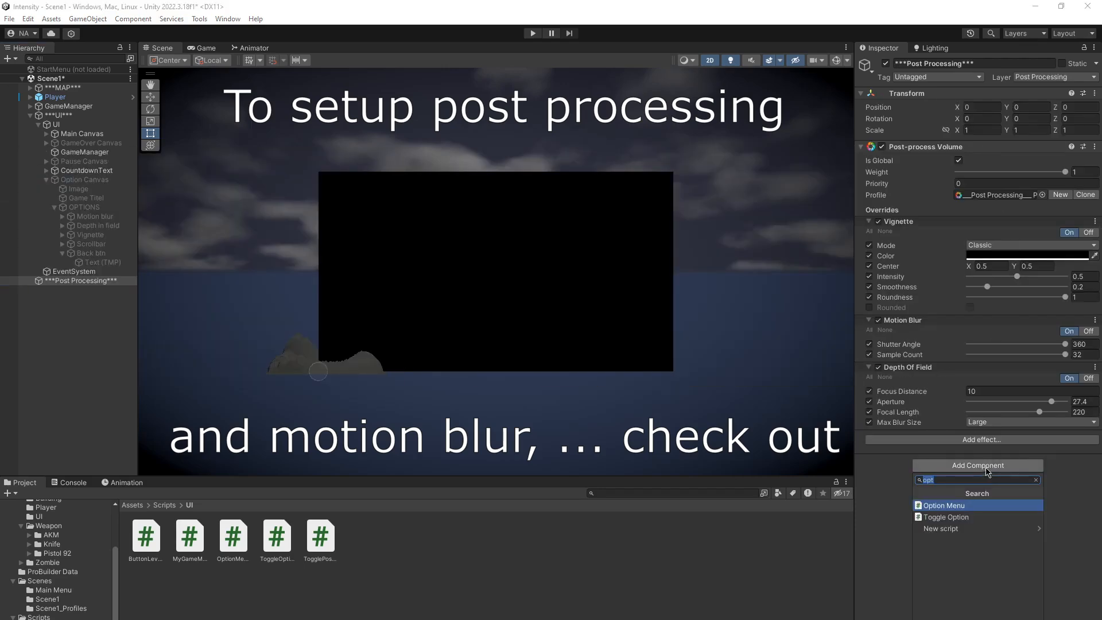
type("pos")
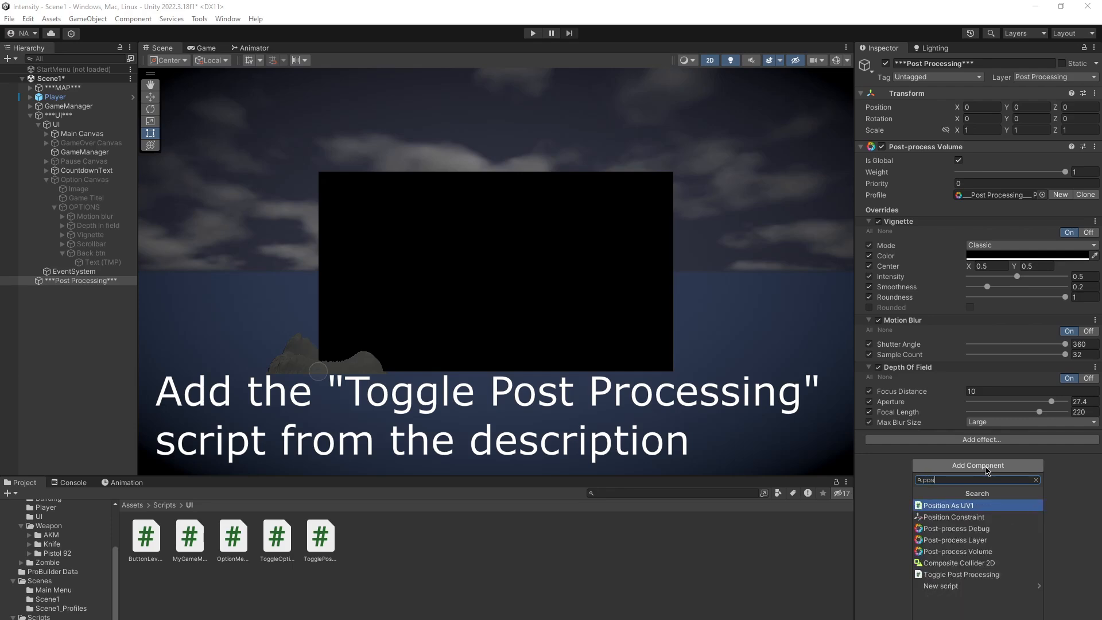
left_click(984, 575)
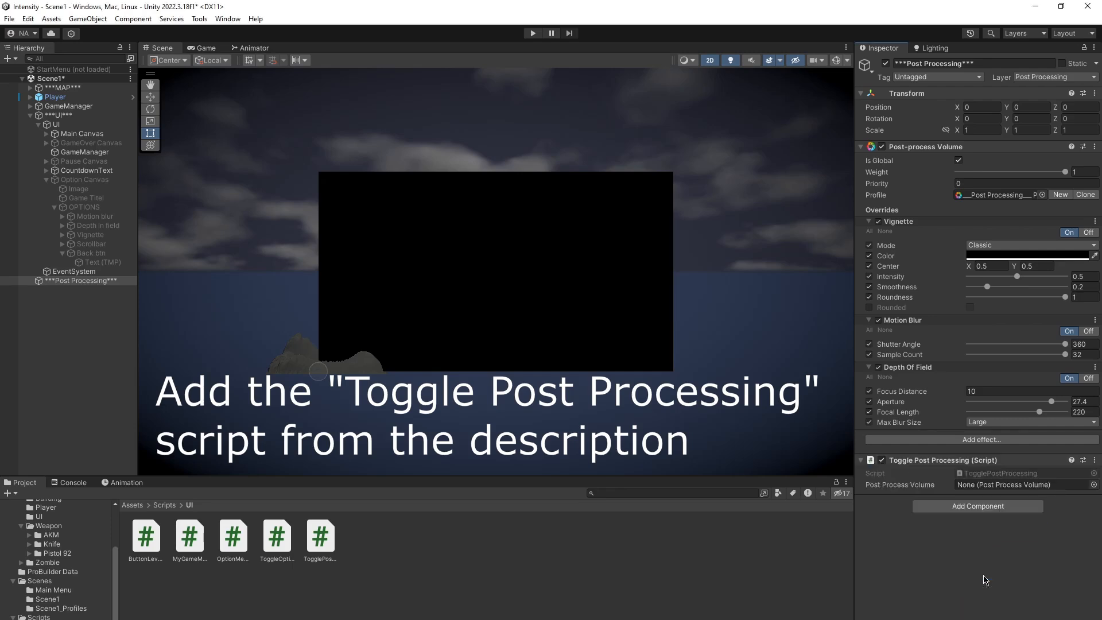
left_click(1093, 485)
double_click(1010, 450)
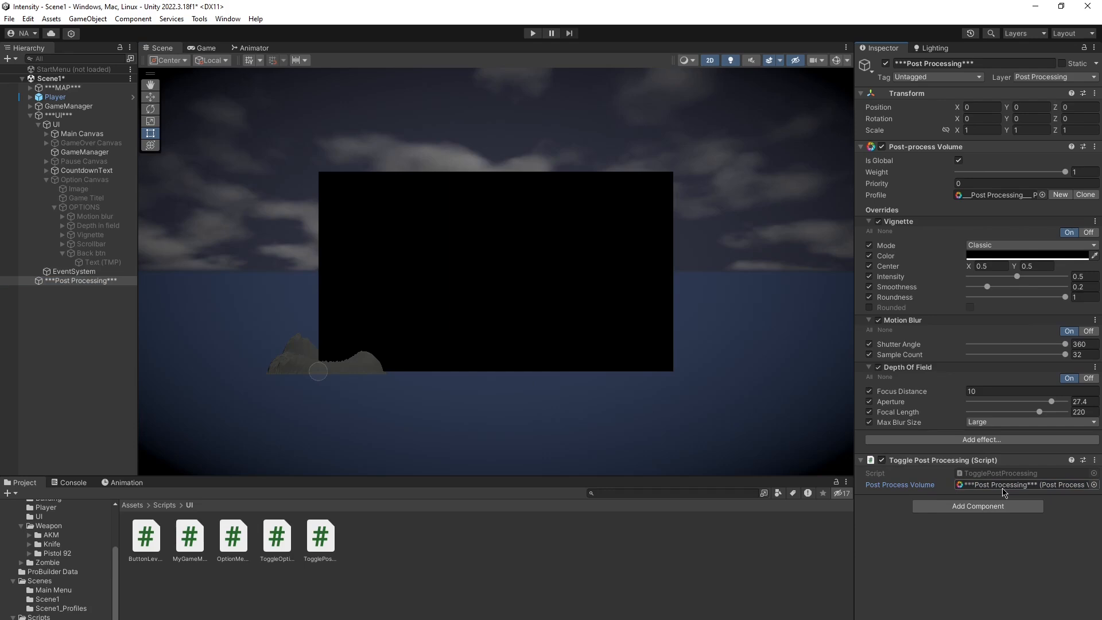
Step: Add the Toggle Option script to the OPTIONS object inside the Option Canvas
left_click(97, 189)
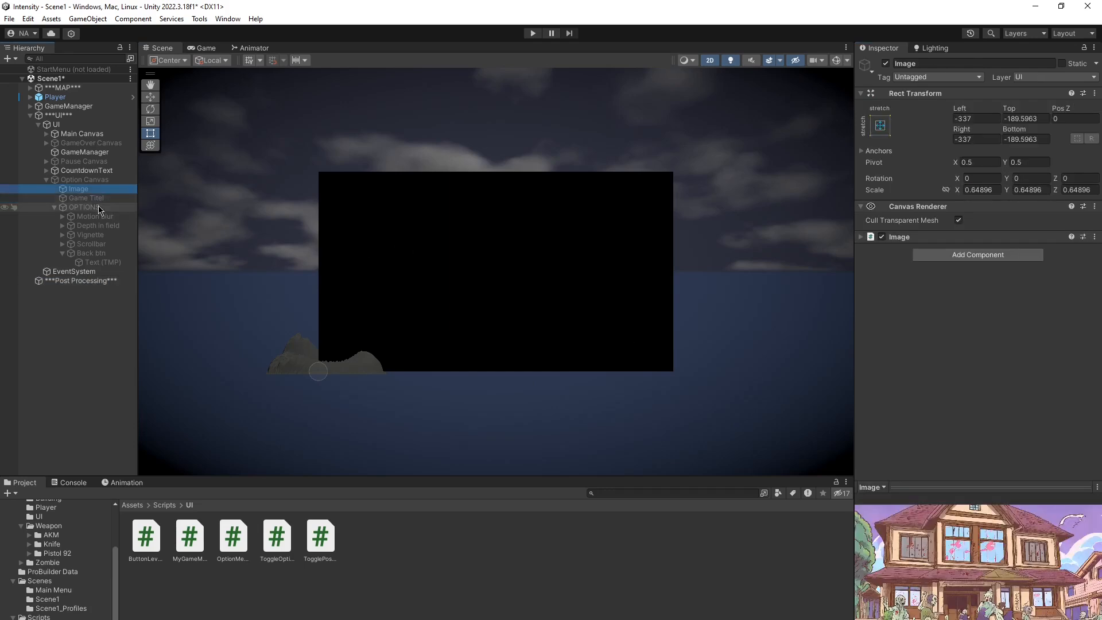
left_click(97, 207)
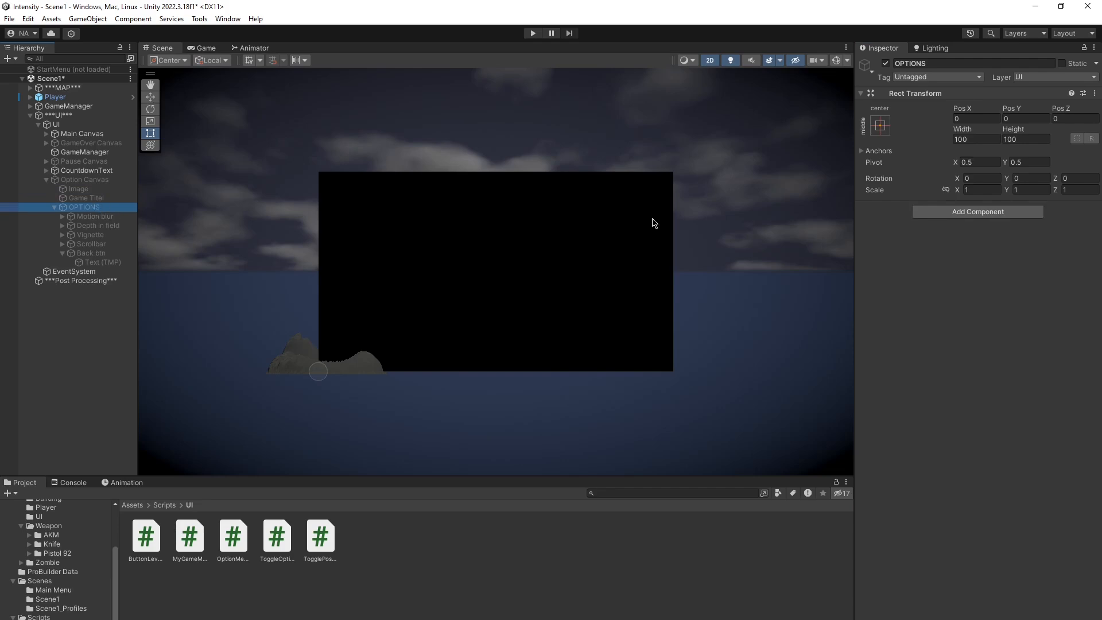
left_click(979, 212)
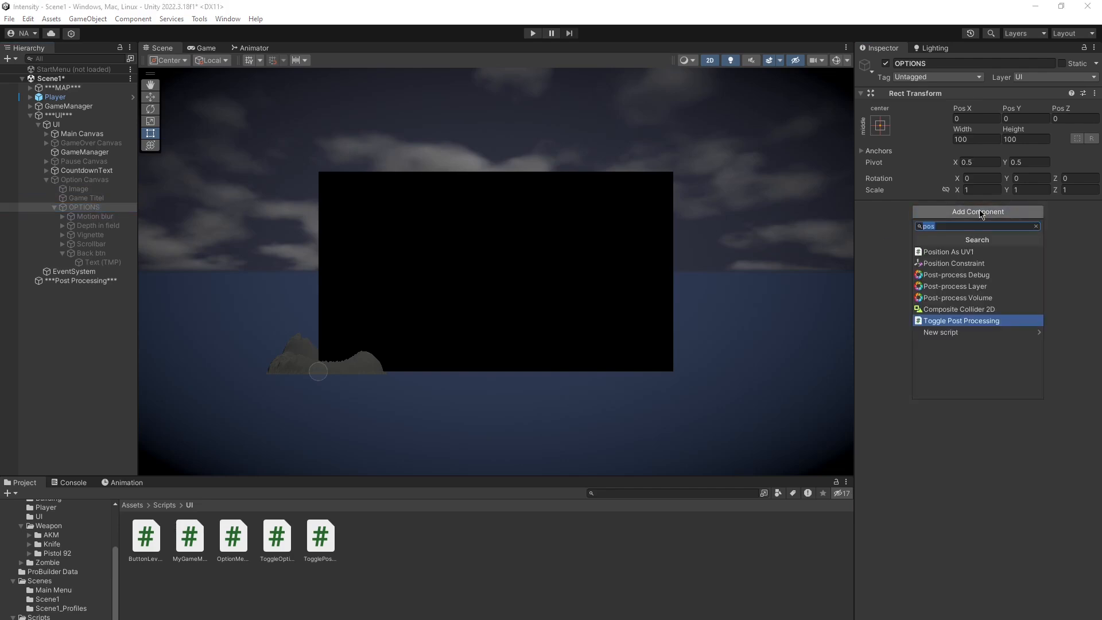
type("to")
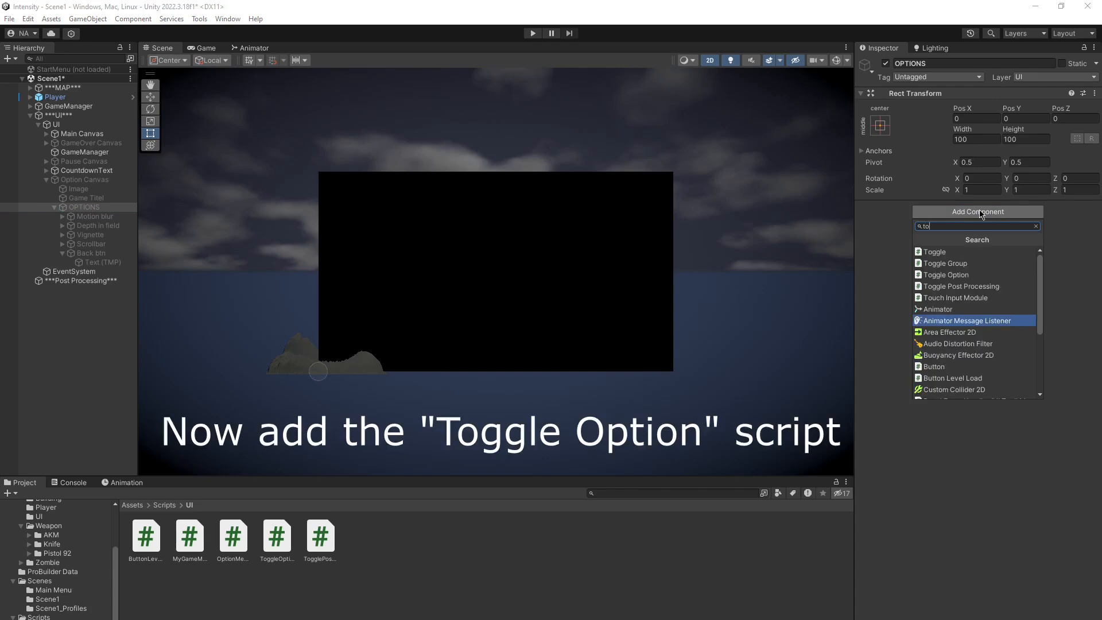
left_click(972, 276)
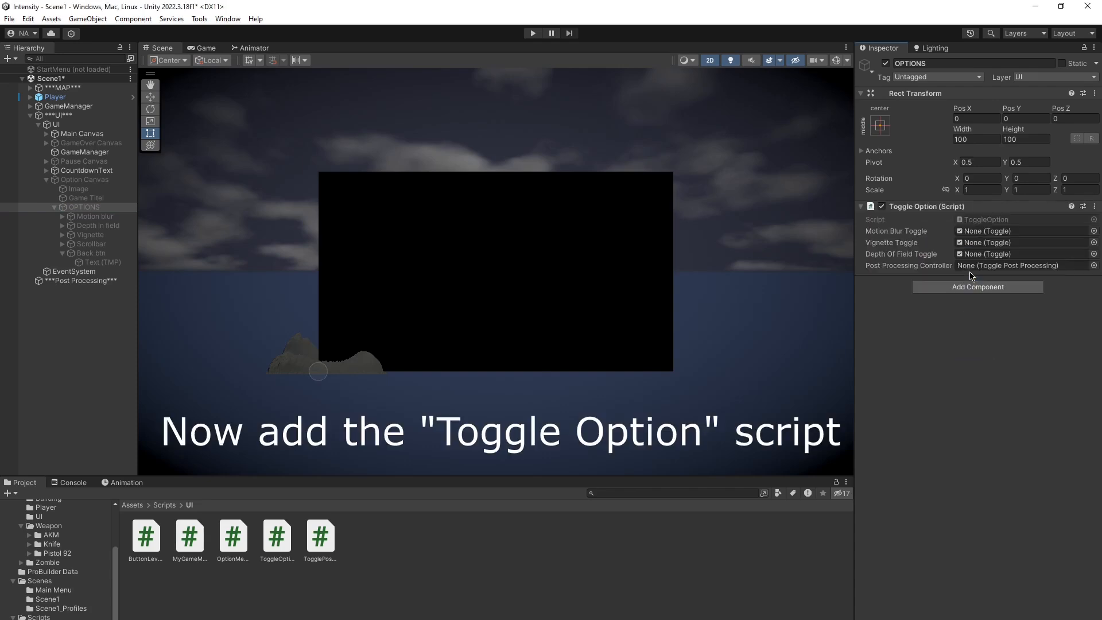
Step: In Toggle Option, assign the Motion blur, Vignette and Depth in field toggles and ***Post Processing*** as Post Processing Controller, and save the scene
left_click_drag(101, 216, 991, 232)
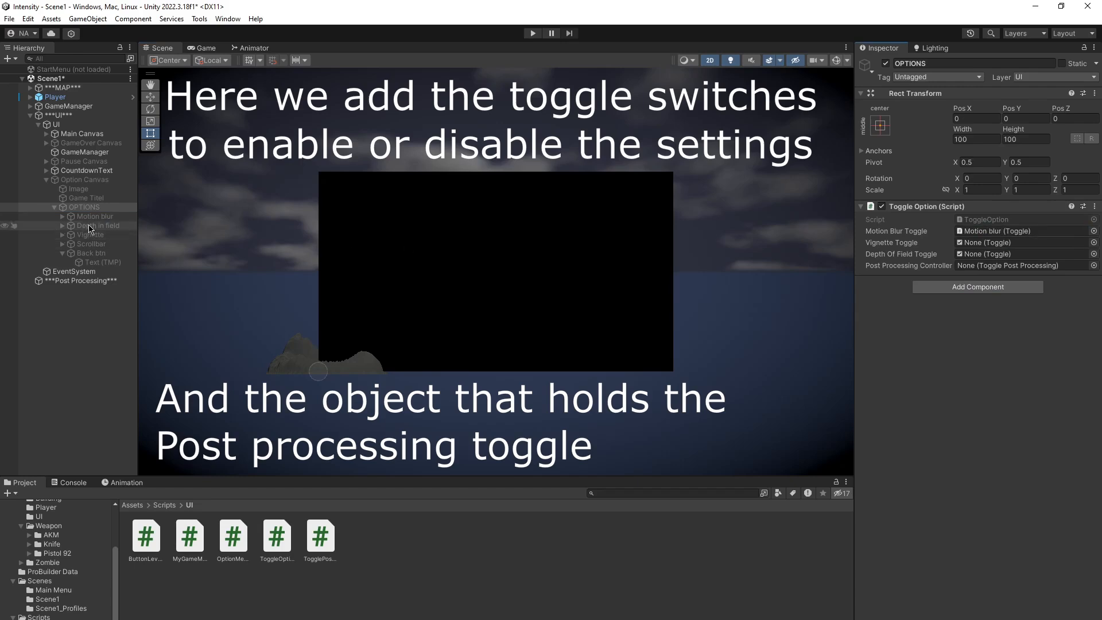
left_click_drag(95, 226, 996, 262)
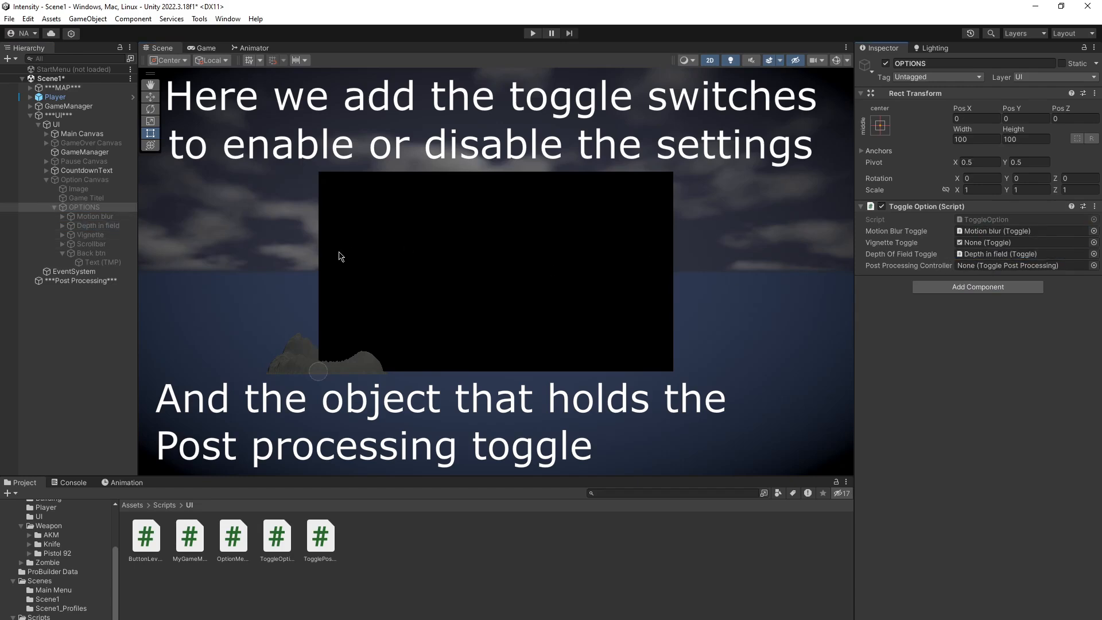
left_click_drag(91, 234, 976, 242)
left_click_drag(115, 281, 1004, 267)
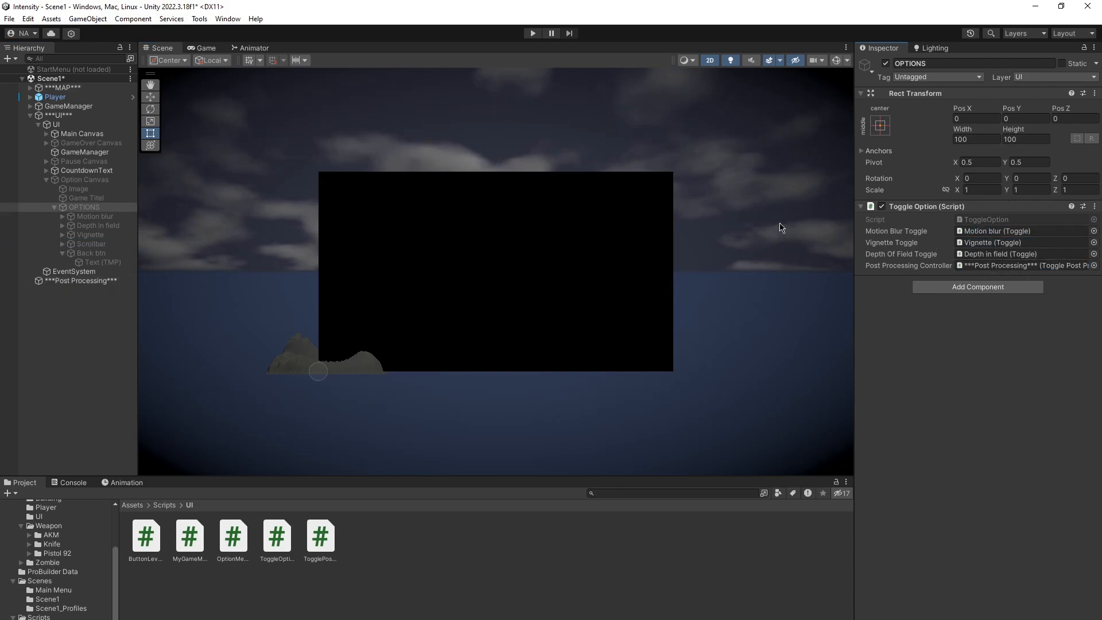
key("ctrl+s")
Step: Play-test the game by opening Menu on the pause screen, switching off Motion Blur, Depth in Field and Vignette, and going back
left_click(534, 34)
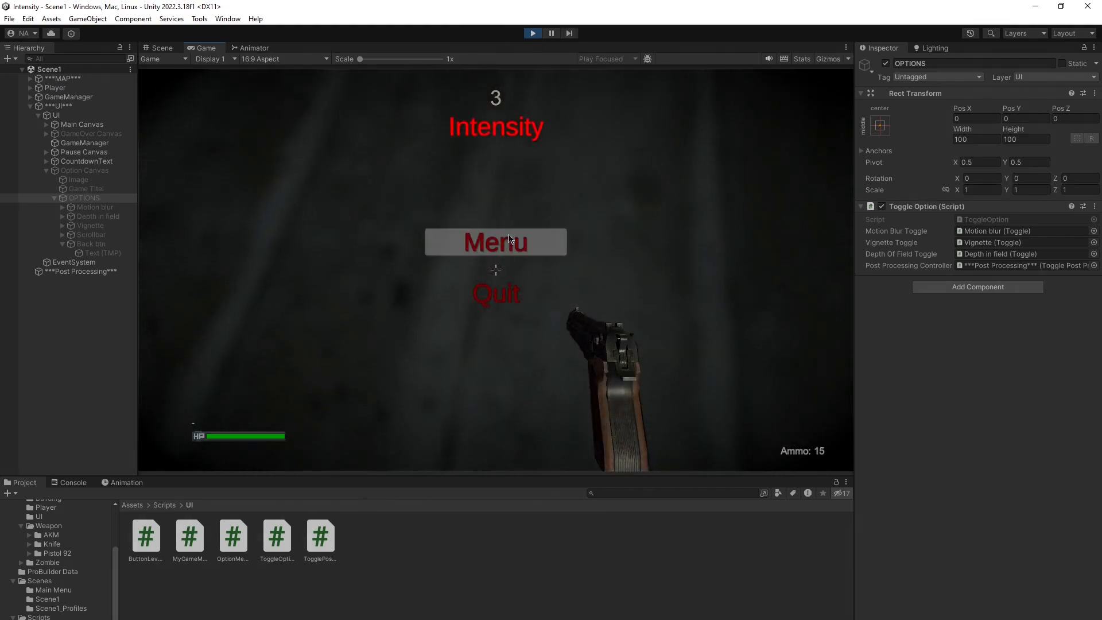
left_click(519, 241)
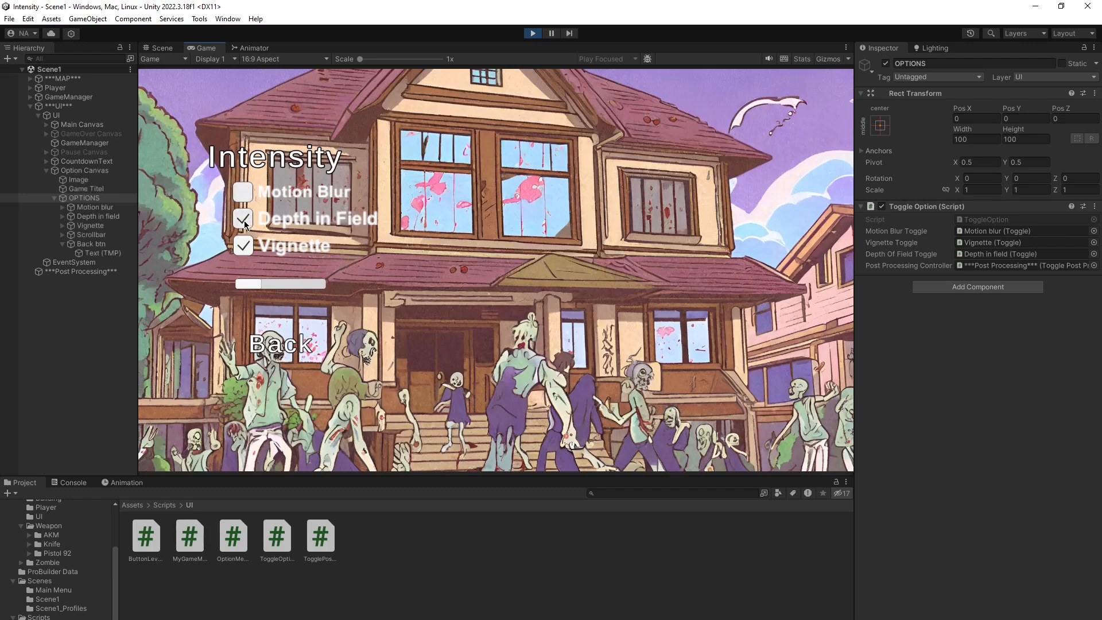
left_click(243, 248)
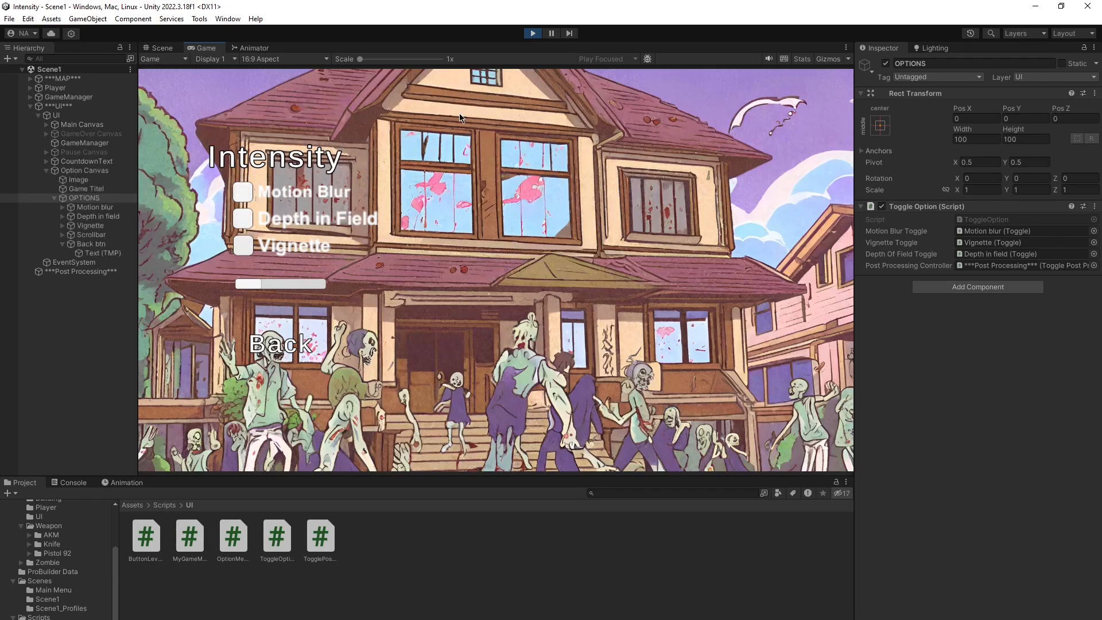
left_click(307, 345)
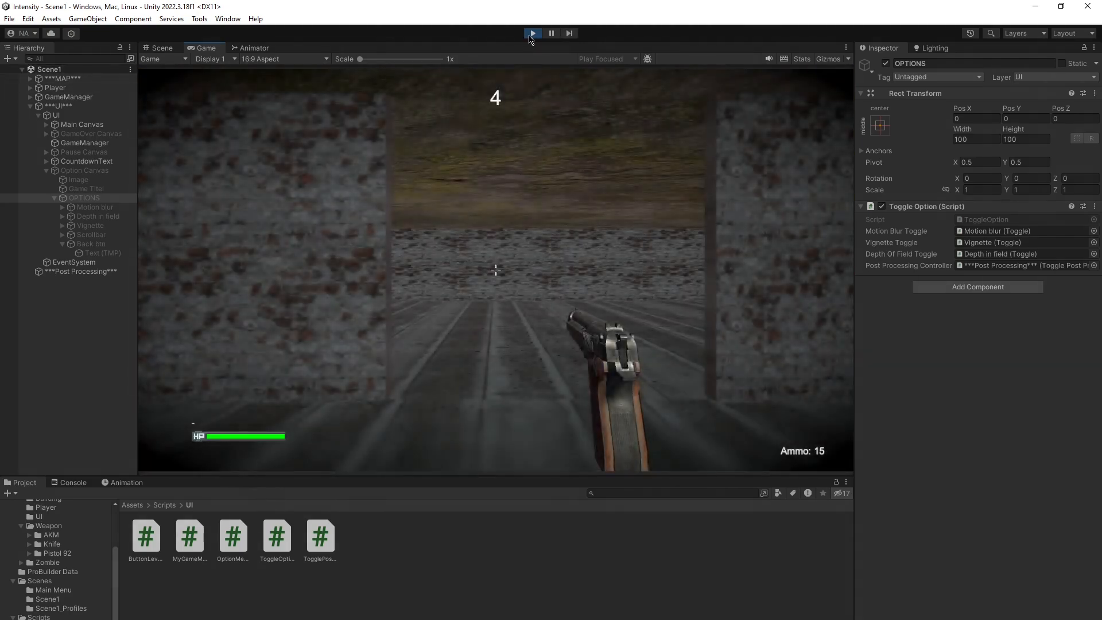
Step: Pause the running game, open its options screen with all three effects switched off, go back and resume playing
key("Escape")
left_click(506, 237)
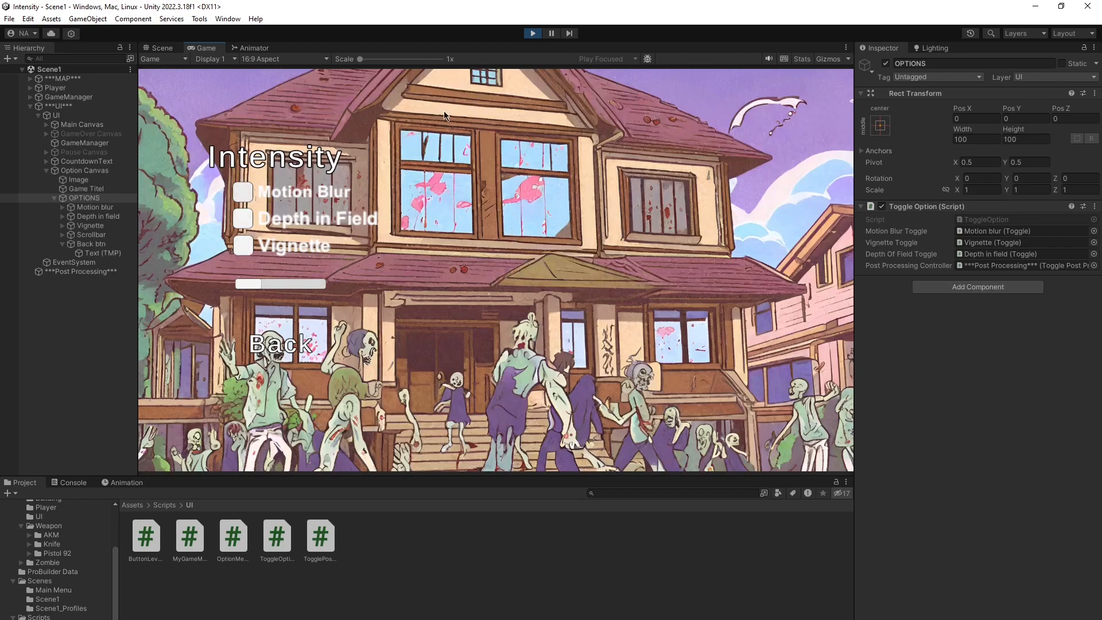
left_click(281, 344)
key("Escape")
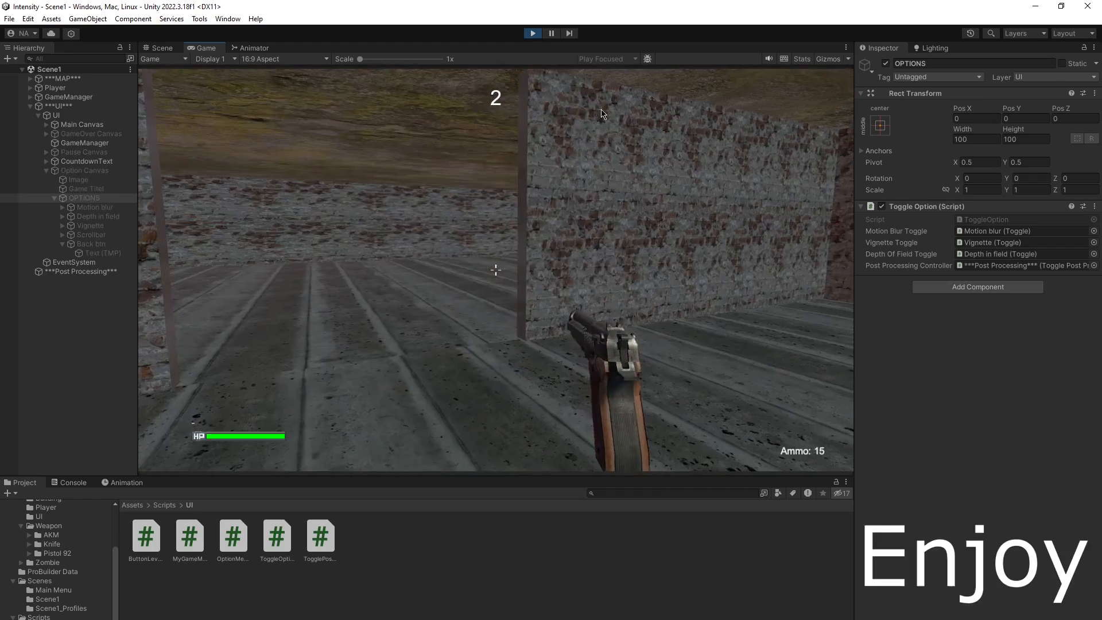
Step: Pause again, enable only Vignette on the options screen, go back, resume the game and fire the pistol
key("Escape")
left_click(500, 242)
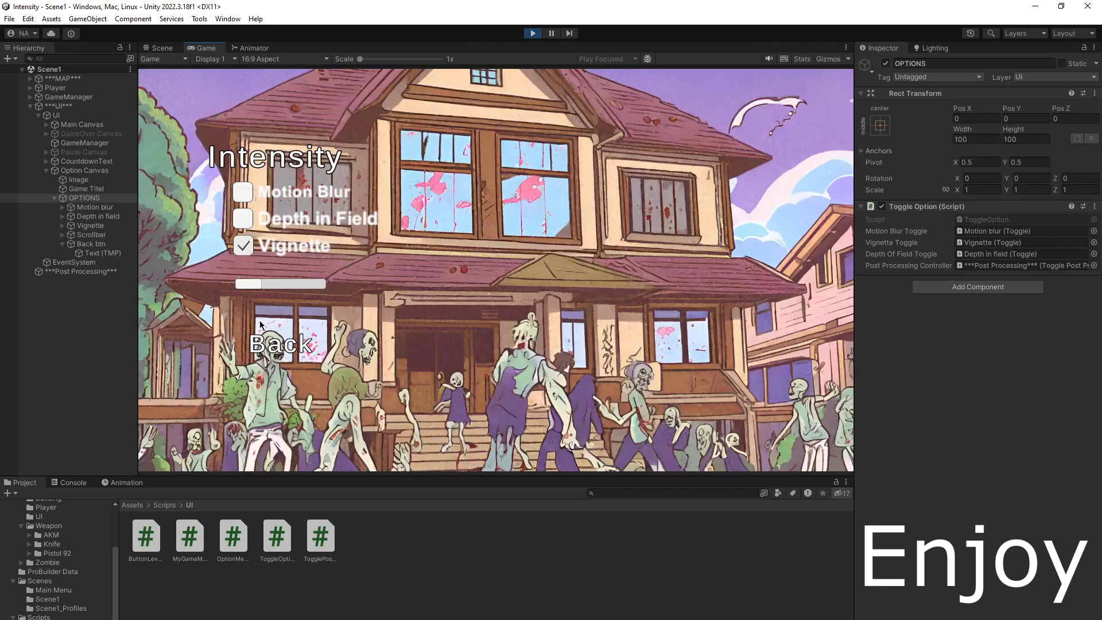
left_click(306, 342)
key("Escape")
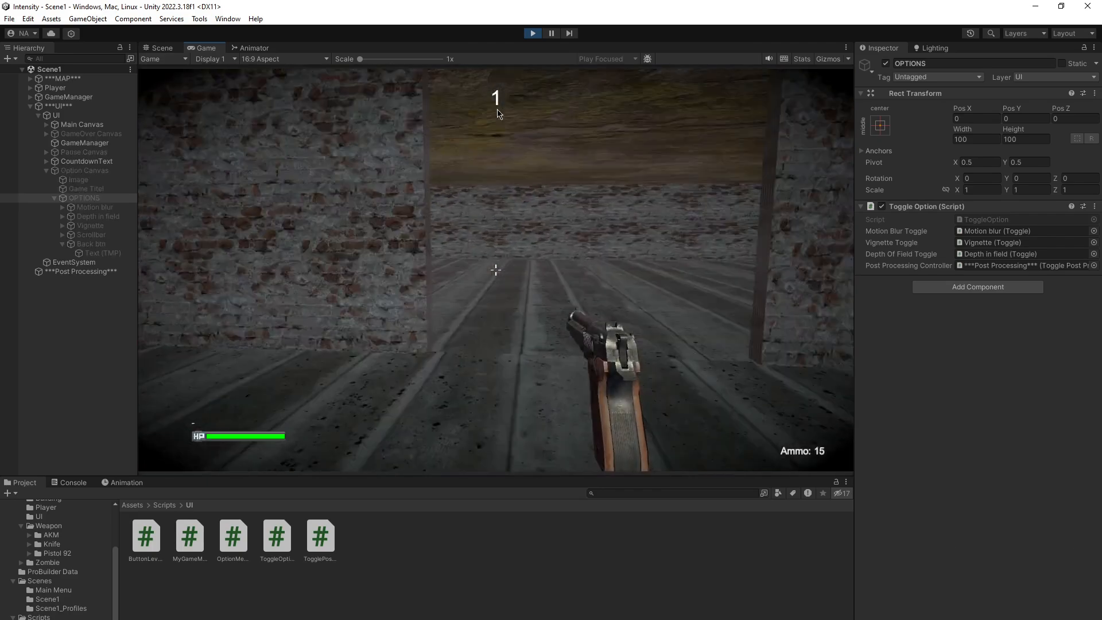
left_click(497, 113)
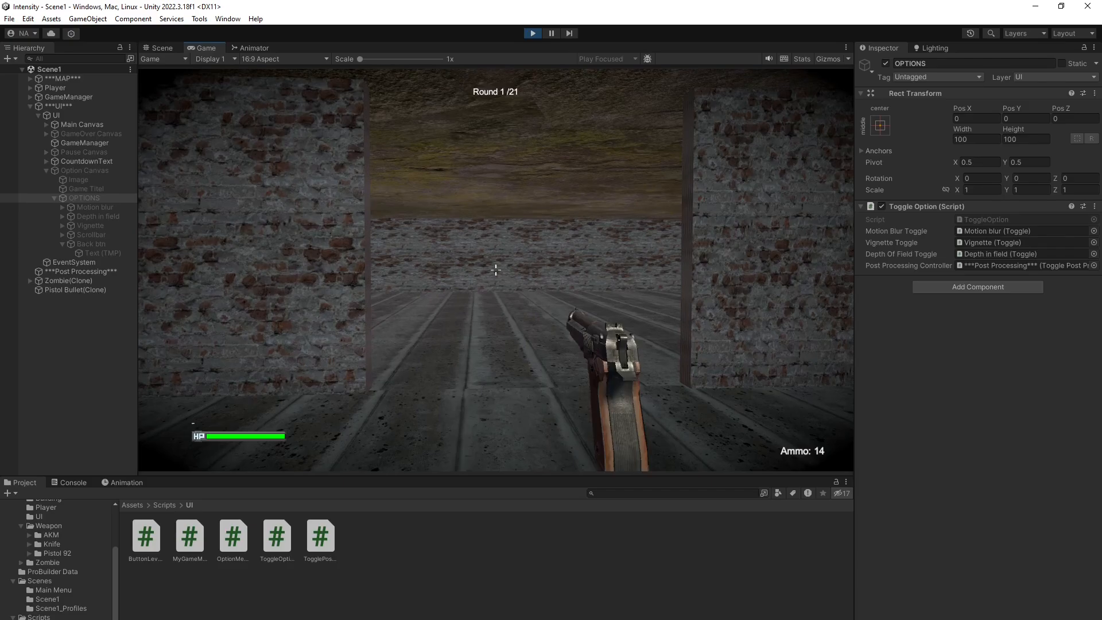
scroll(496, 270, "down", 2)
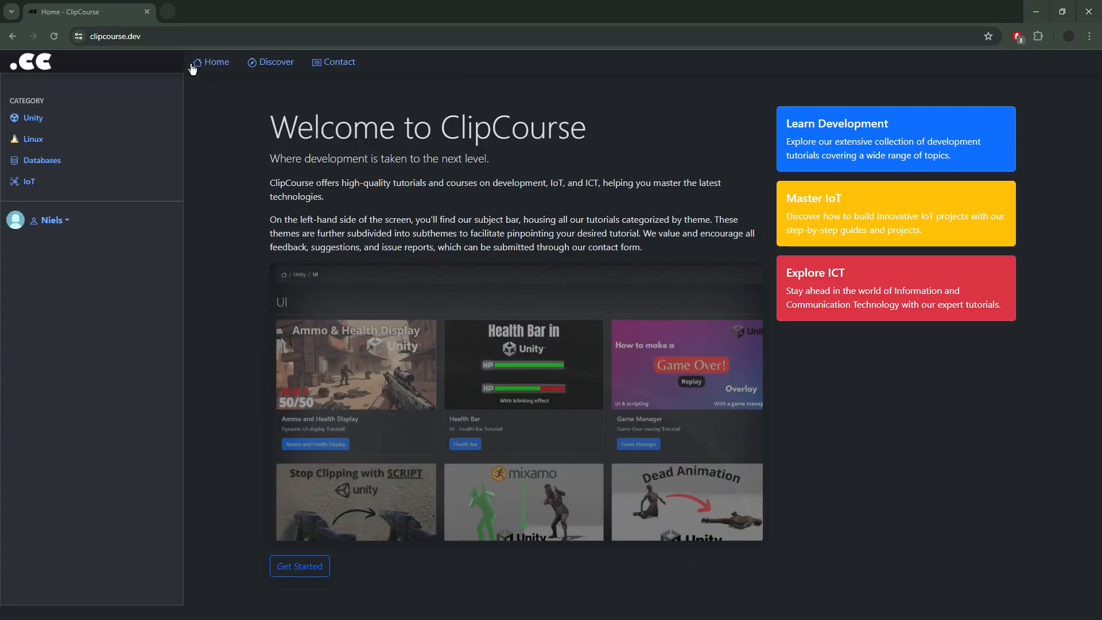
Step: In the browser on clipcourse.dev, open the health bar tutorial under the Unity UI category and download Health.cs
left_click(170, 36)
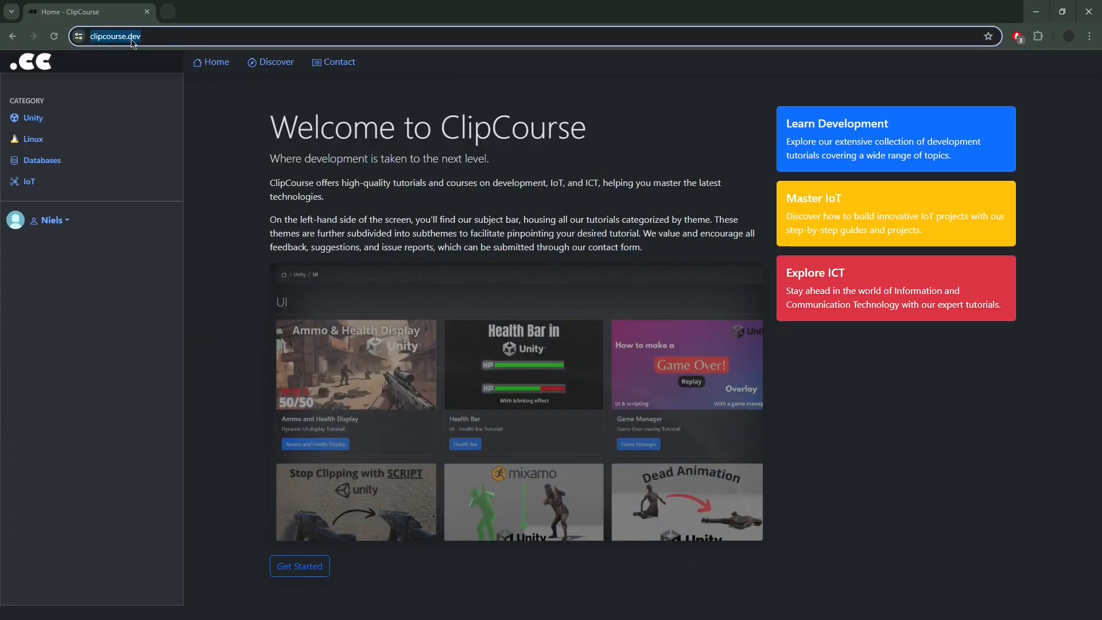
left_click(33, 117)
left_click(36, 148)
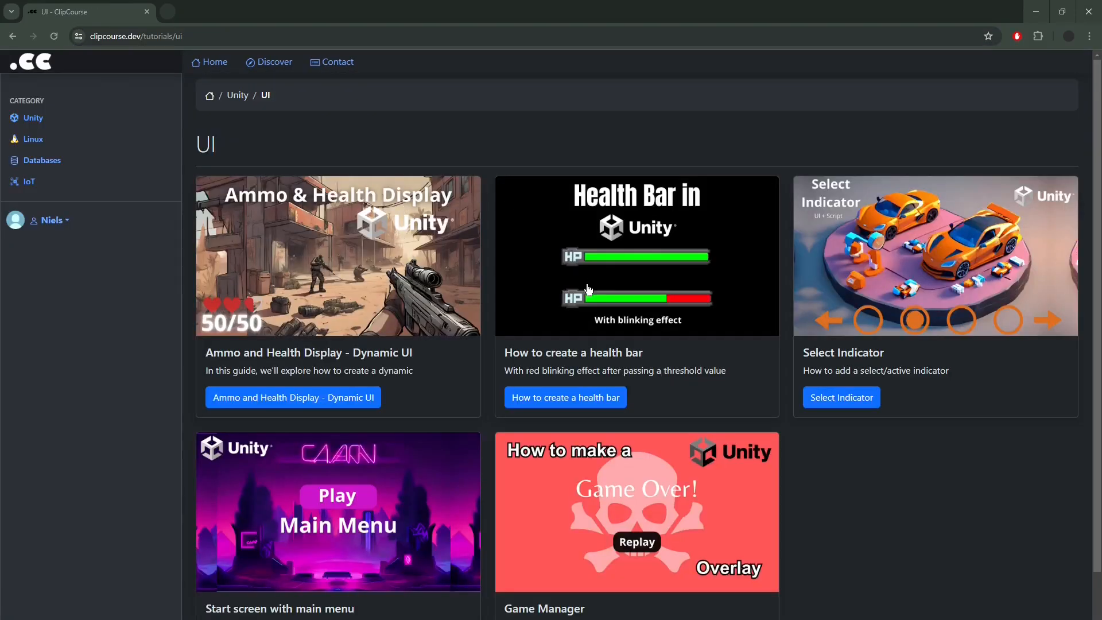
left_click(541, 399)
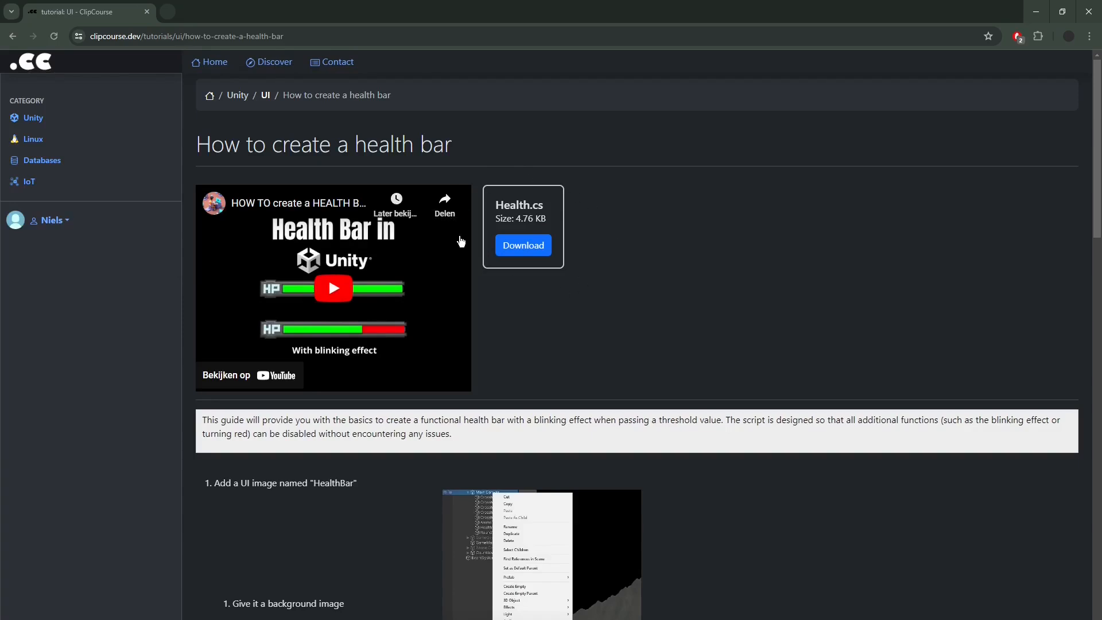
left_click(531, 251)
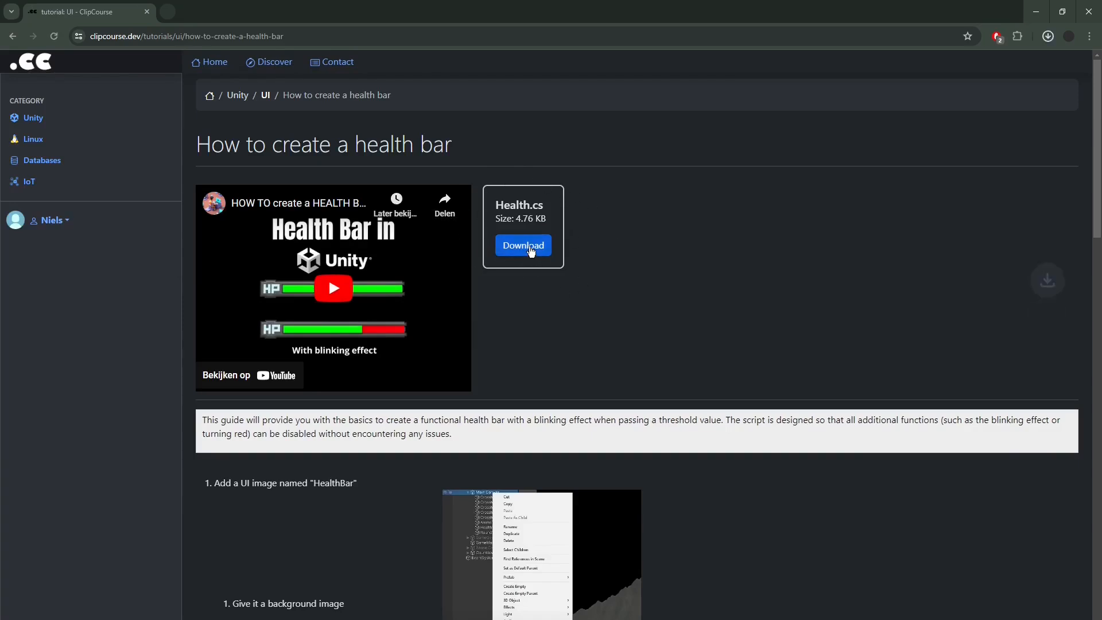